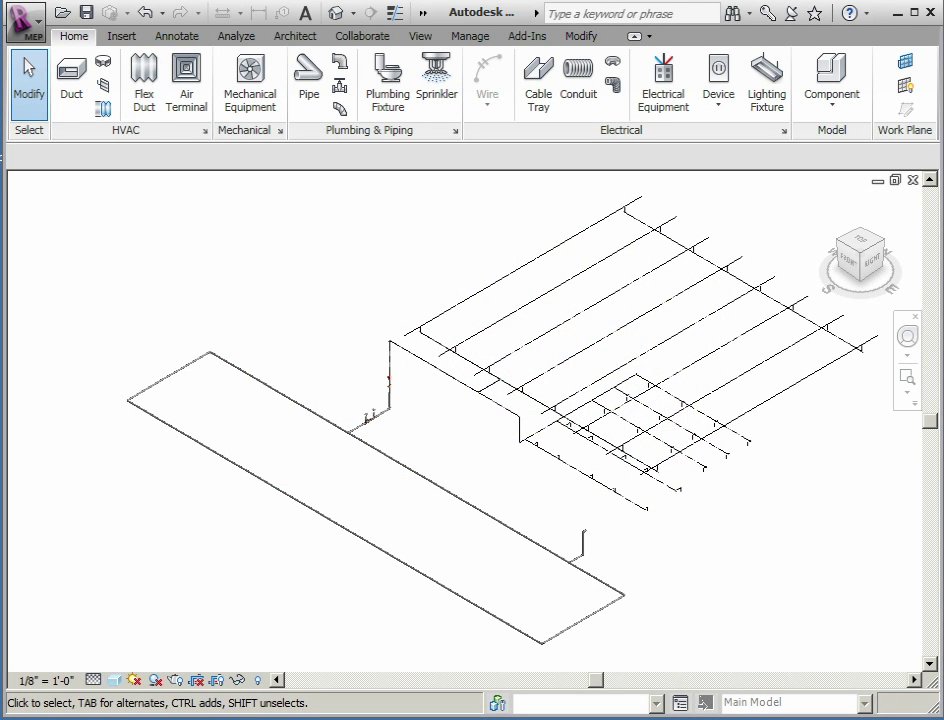
# Zoom in and pan along the valve branch, upper riser and diagonal pipe of the sprinkler model.
pyautogui.scroll(3, 392, 420)
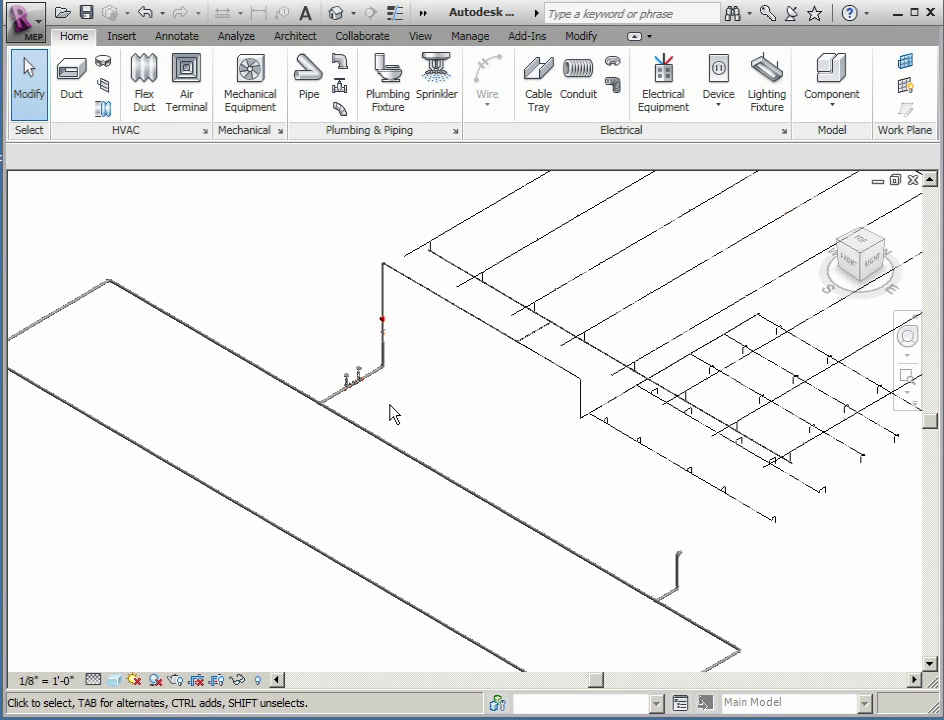
pyautogui.scroll(2, 388, 380)
pyautogui.scroll(3, 388, 373)
pyautogui.scroll(1, 206, 531)
pyautogui.scroll(3, 206, 531)
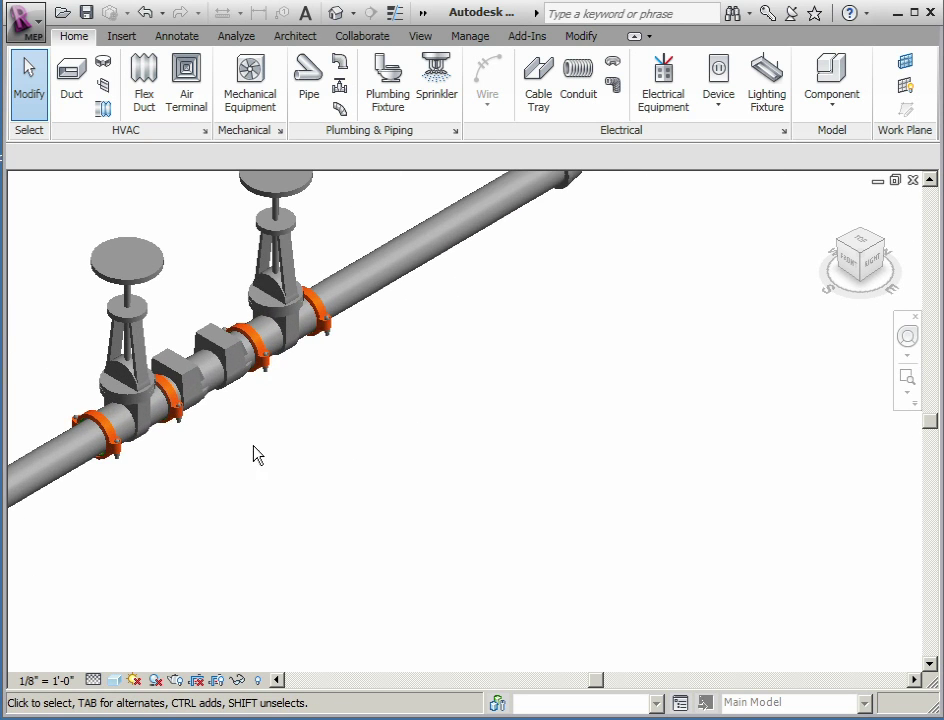
pyautogui.moveTo(255, 453); pyautogui.dragTo(287, 601, button='middle')
pyautogui.moveTo(590, 375)
pyautogui.mouseDown(button='middle')
pyautogui.moveTo(714, 236)
pyautogui.moveTo(586, 607)
pyautogui.mouseUp(button='middle')
pyautogui.moveTo(600, 367)
pyautogui.mouseDown(button='middle')
pyautogui.moveTo(610, 288)
pyautogui.moveTo(533, 569)
pyautogui.mouseUp(button='middle')
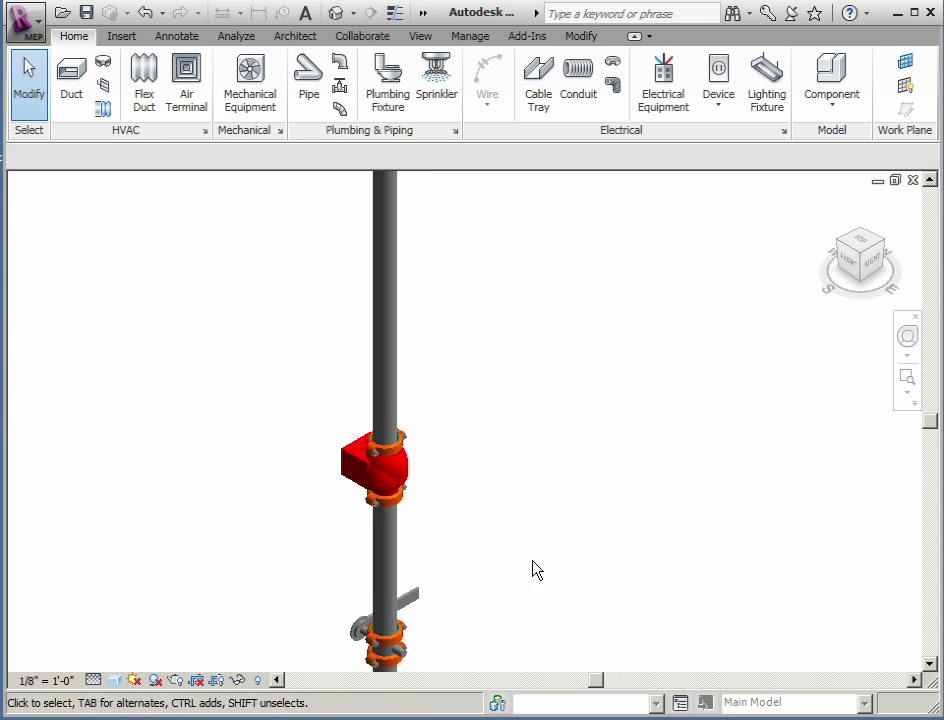
pyautogui.moveTo(558, 248)
pyautogui.mouseDown(button='middle')
pyautogui.moveTo(453, 612)
pyautogui.moveTo(458, 655)
pyautogui.mouseUp(button='middle')
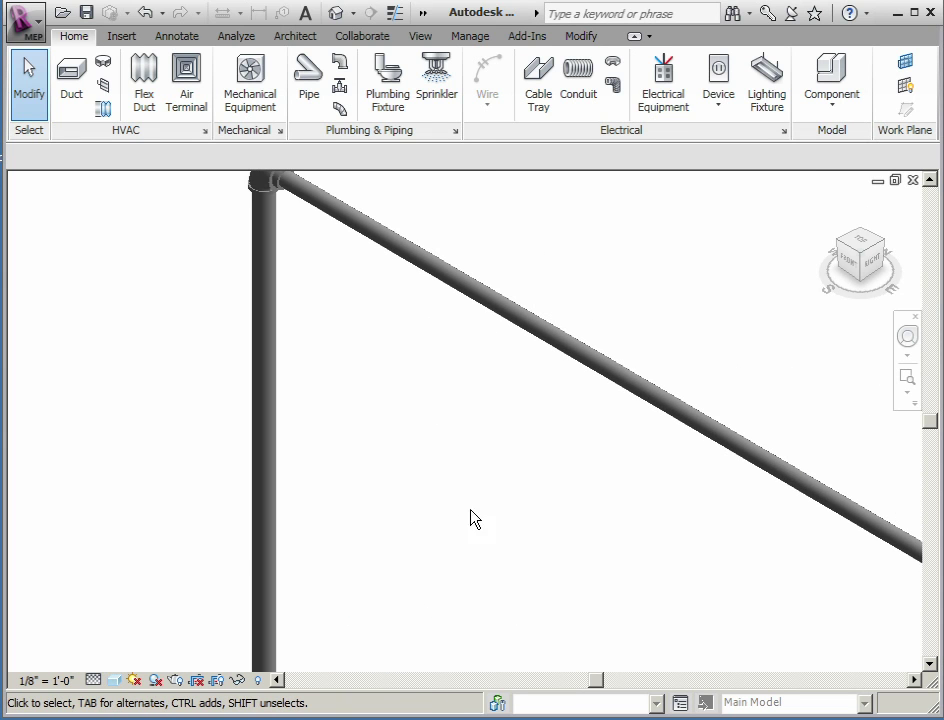
pyautogui.moveTo(651, 272)
pyautogui.mouseDown(button='middle')
pyautogui.moveTo(598, 280)
pyautogui.moveTo(230, 228)
pyautogui.mouseUp(button='middle')
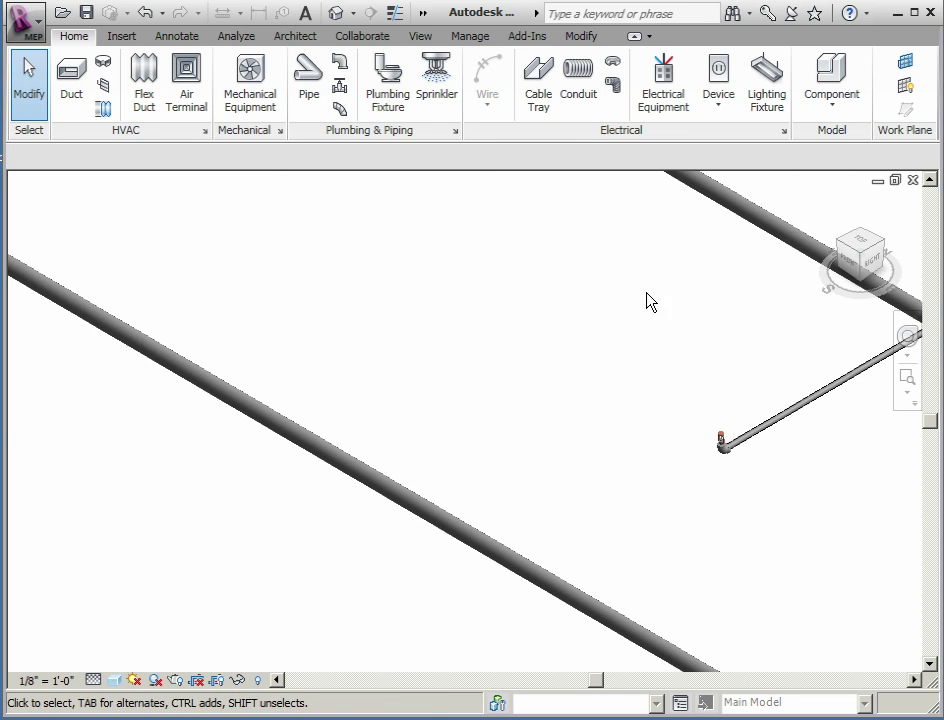
pyautogui.moveTo(647, 298)
pyautogui.mouseDown(button='middle')
pyautogui.moveTo(306, 320)
pyautogui.moveTo(230, 313)
pyautogui.mouseUp(button='middle')
# Zoom in on a sprinkler head and elbow, then fit the whole pipe model in view.
pyautogui.scroll(2, 407, 518)
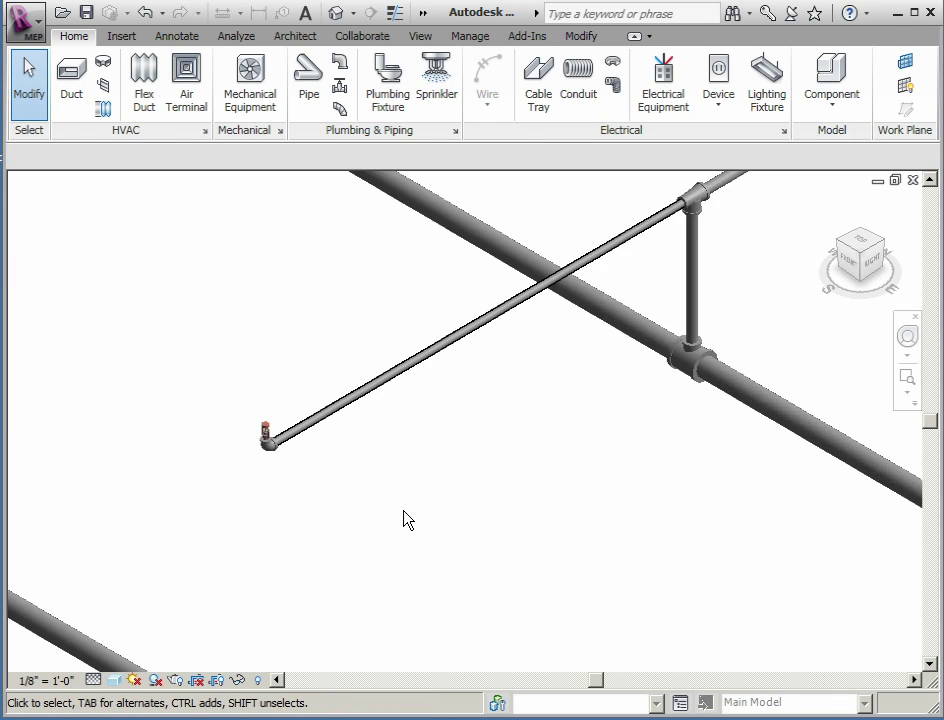
pyautogui.scroll(2, 352, 486)
pyautogui.scroll(2, 303, 467)
pyautogui.middleClick(214, 447)
pyautogui.moveTo(214, 447); pyautogui.dragTo(592, 565, button='middle')
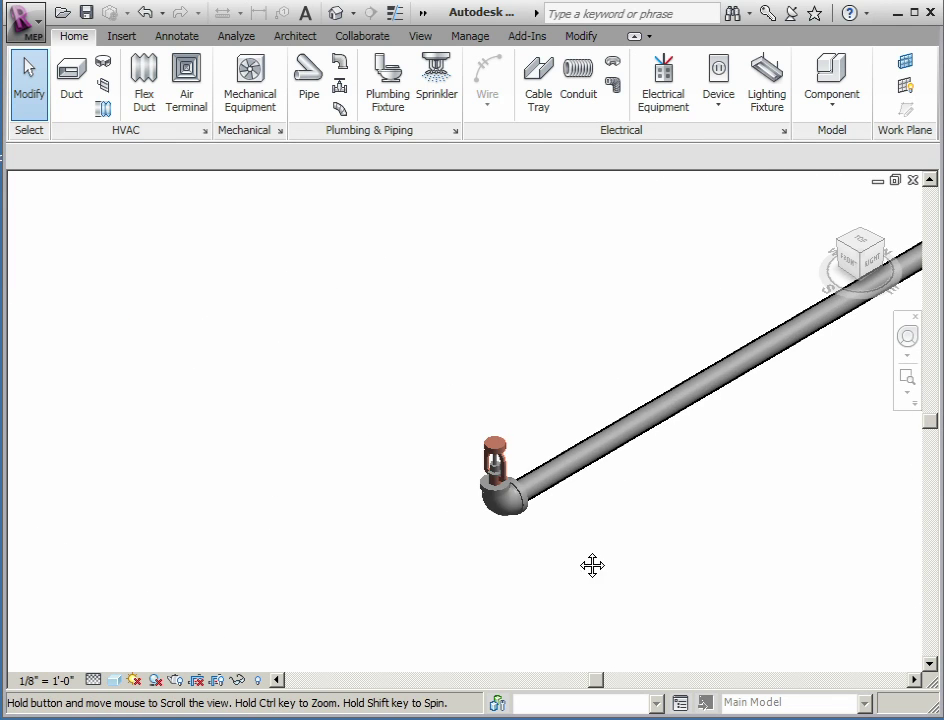
pyautogui.scroll(1, 565, 550)
pyautogui.scroll(2, 567, 549)
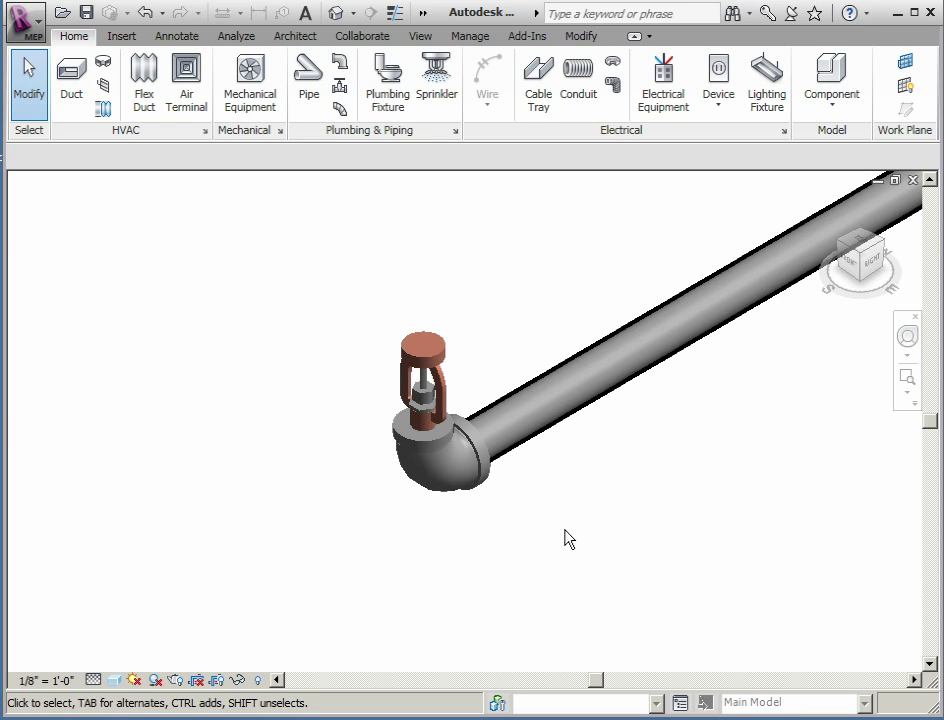
pyautogui.rightClick(566, 531)
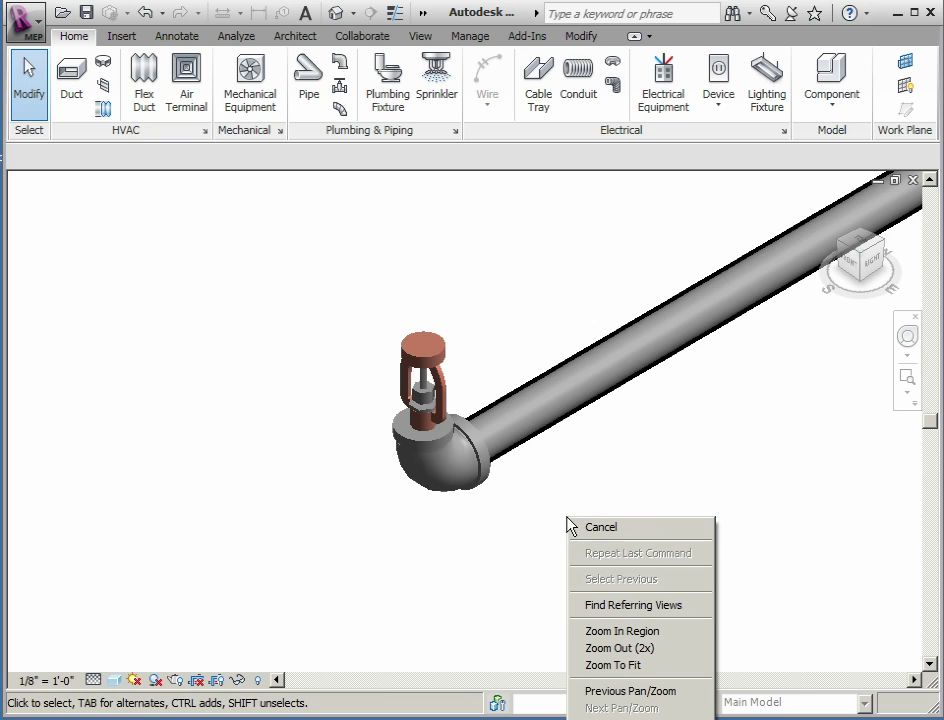
pyautogui.click(599, 665)
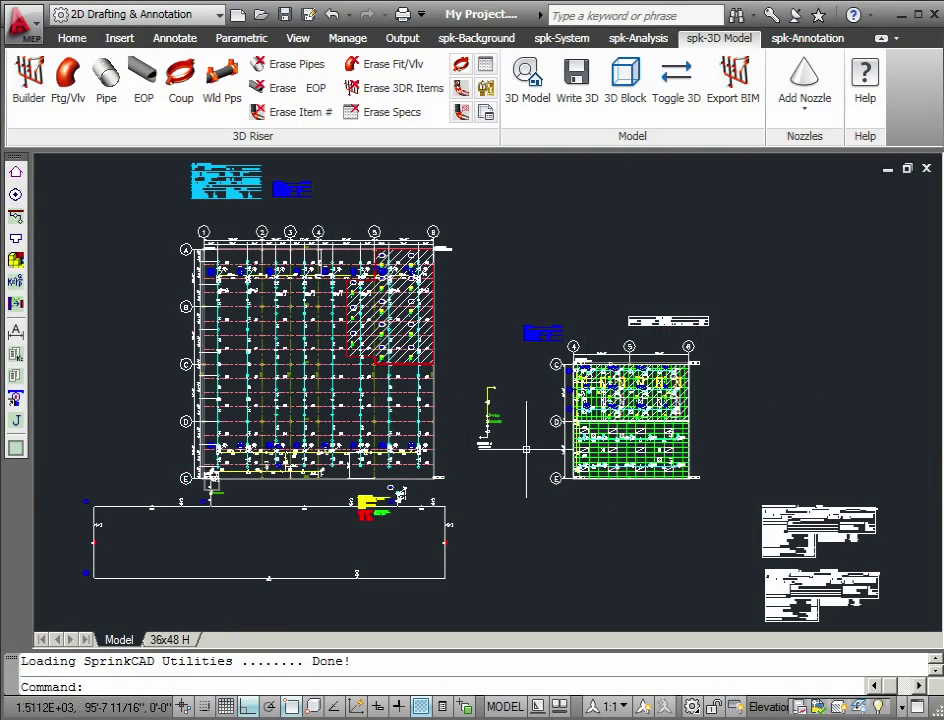
pyautogui.scroll(6, 235, 445)
pyautogui.scroll(2, 262, 415)
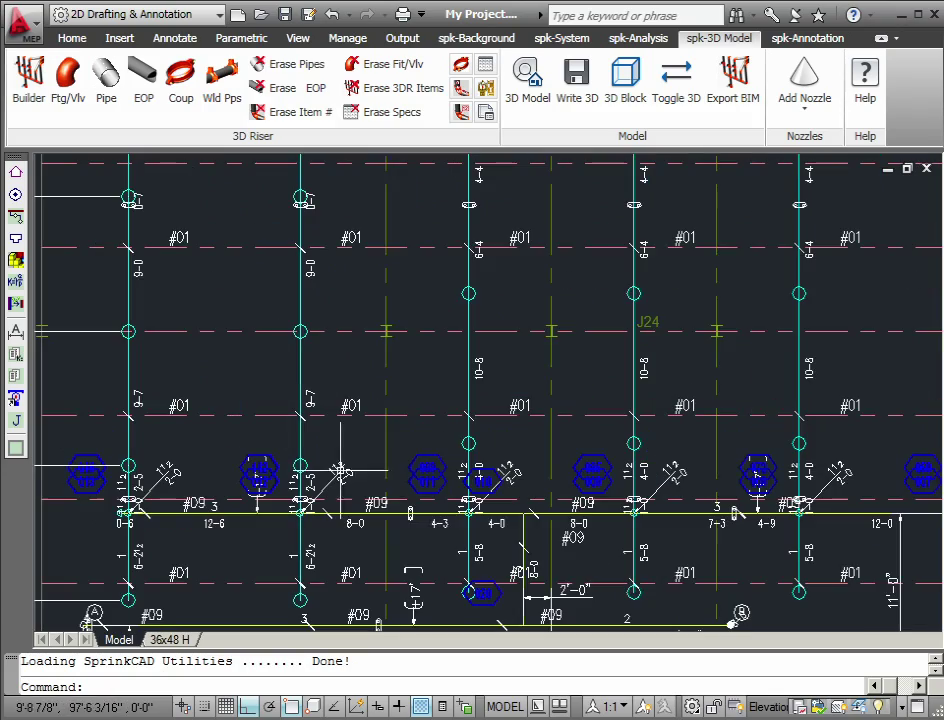
pyautogui.moveTo(431, 565); pyautogui.dragTo(346, 419, button='middle')
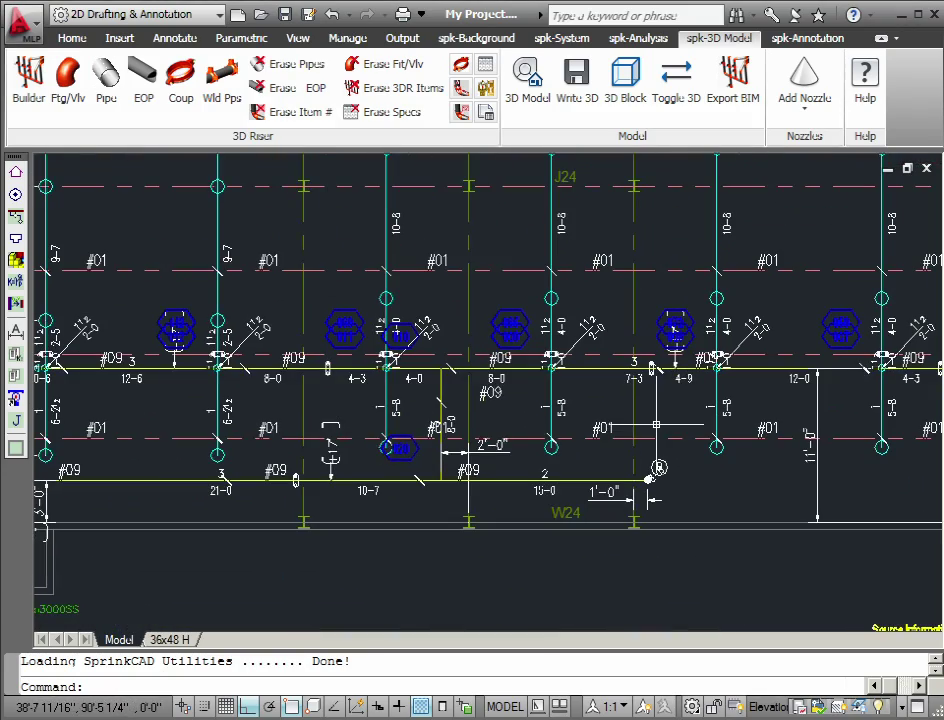
pyautogui.moveTo(750, 436)
pyautogui.mouseDown(button='middle')
pyautogui.moveTo(505, 487)
pyautogui.moveTo(485, 480)
pyautogui.mouseUp(button='middle')
pyautogui.middleClick(413, 428)
pyautogui.middleClick(413, 428)
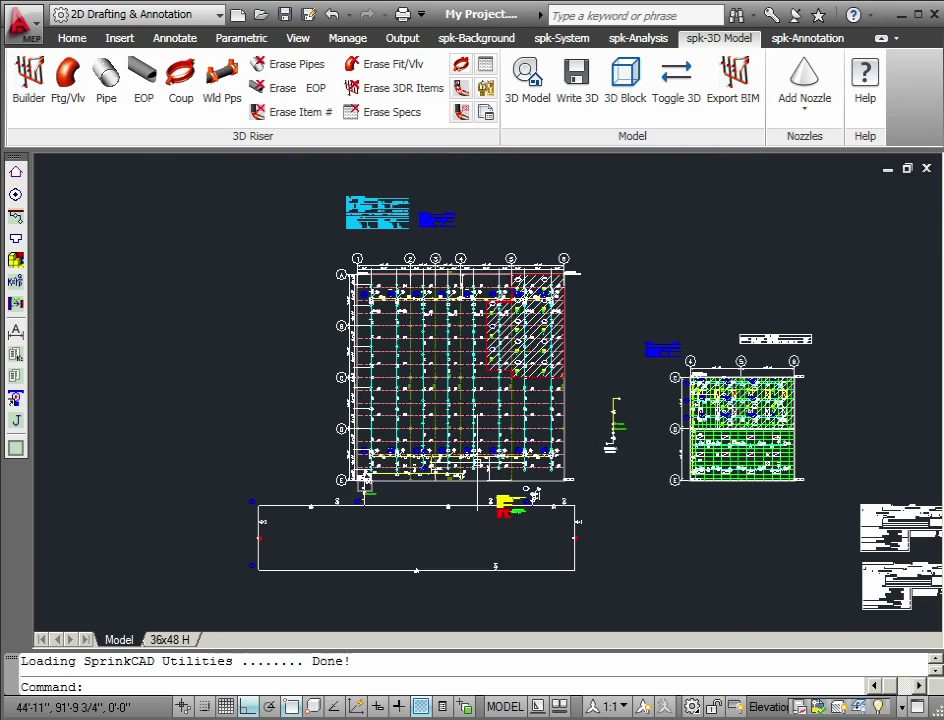
pyautogui.moveTo(413, 428); pyautogui.dragTo(393, 426, button='middle')
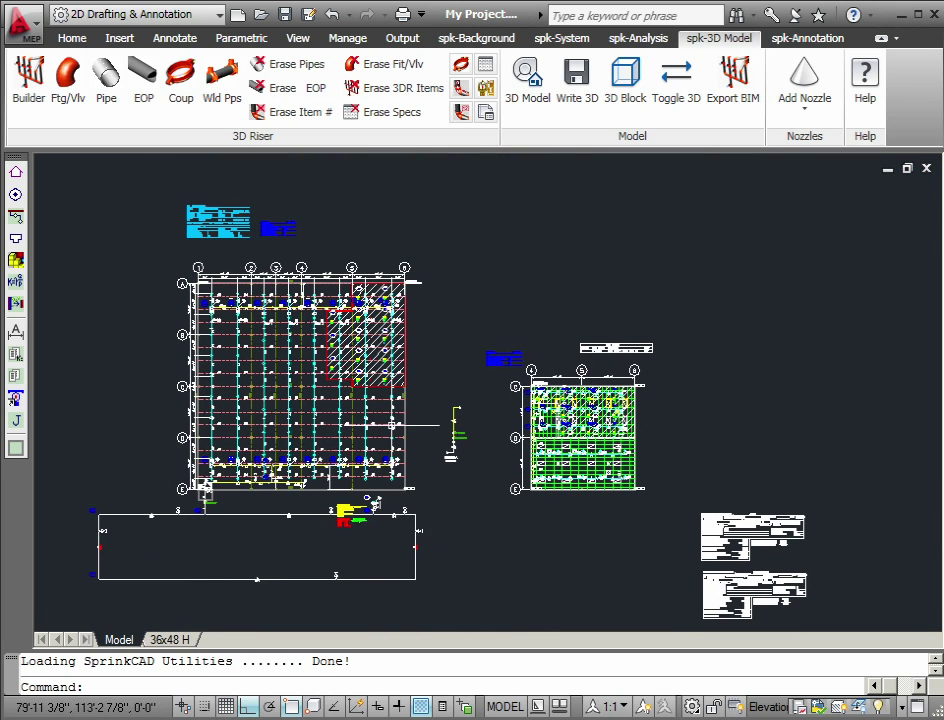
pyautogui.click(632, 90)
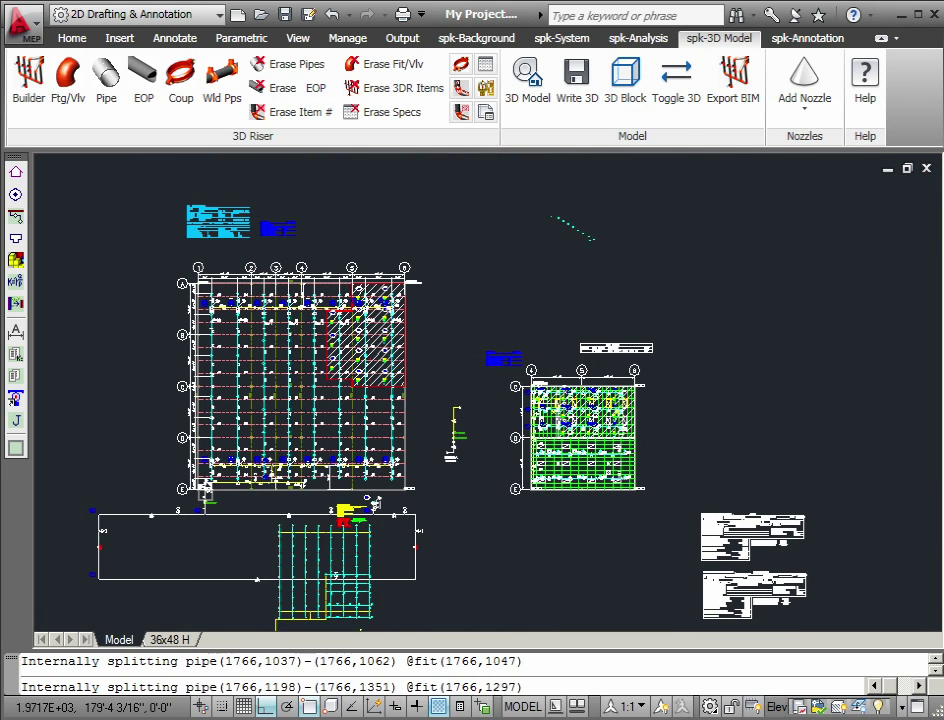
pyautogui.click(589, 291)
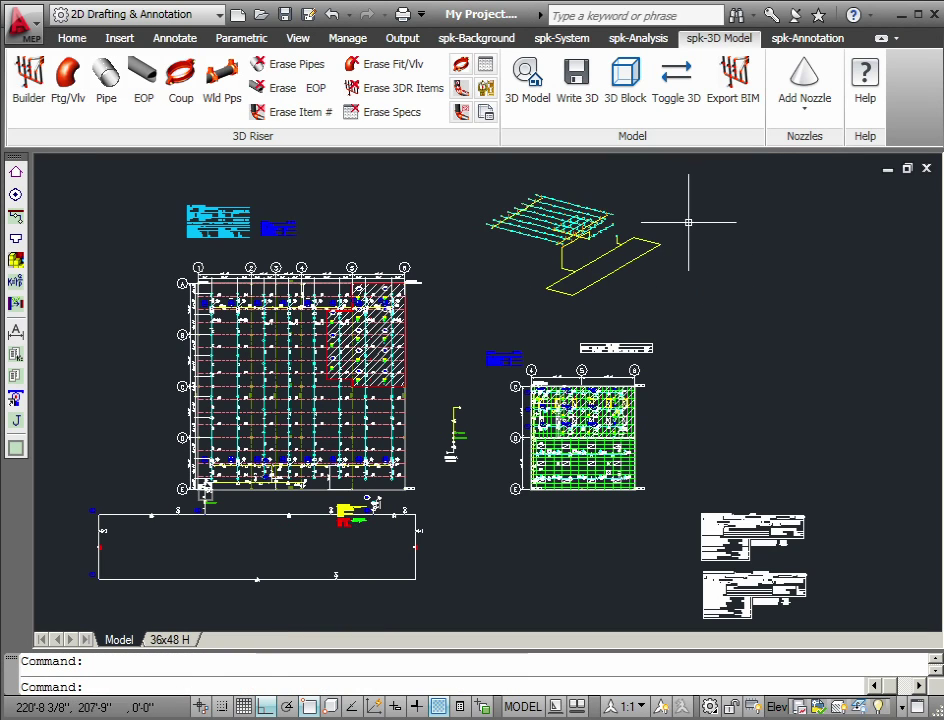
pyautogui.click(609, 254)
pyautogui.press('Delete')
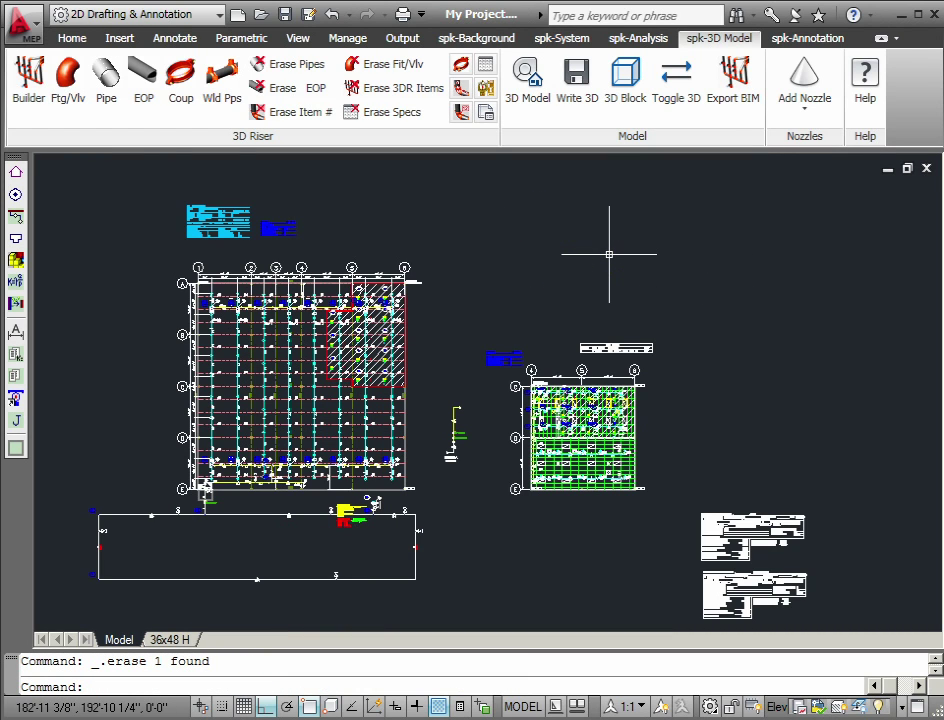
pyautogui.click(645, 40)
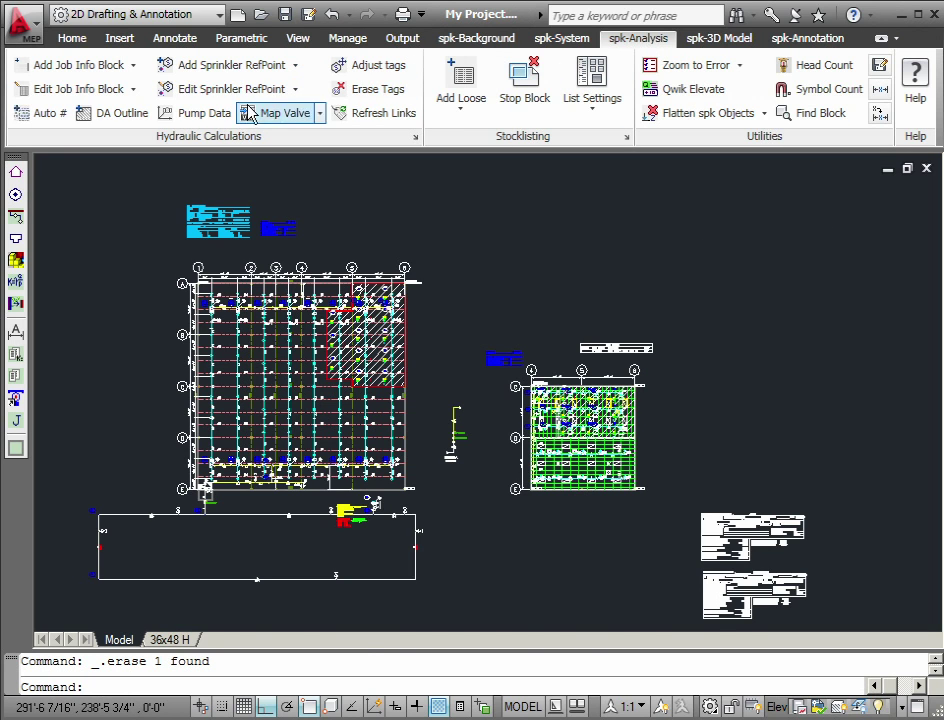
pyautogui.click(111, 100)
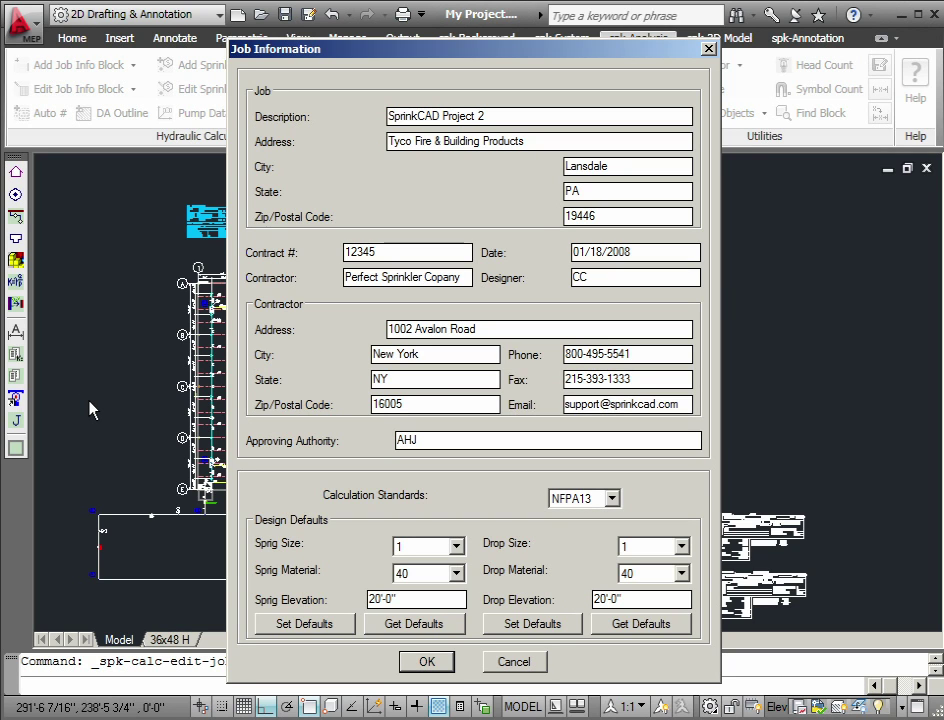
pyautogui.click(428, 662)
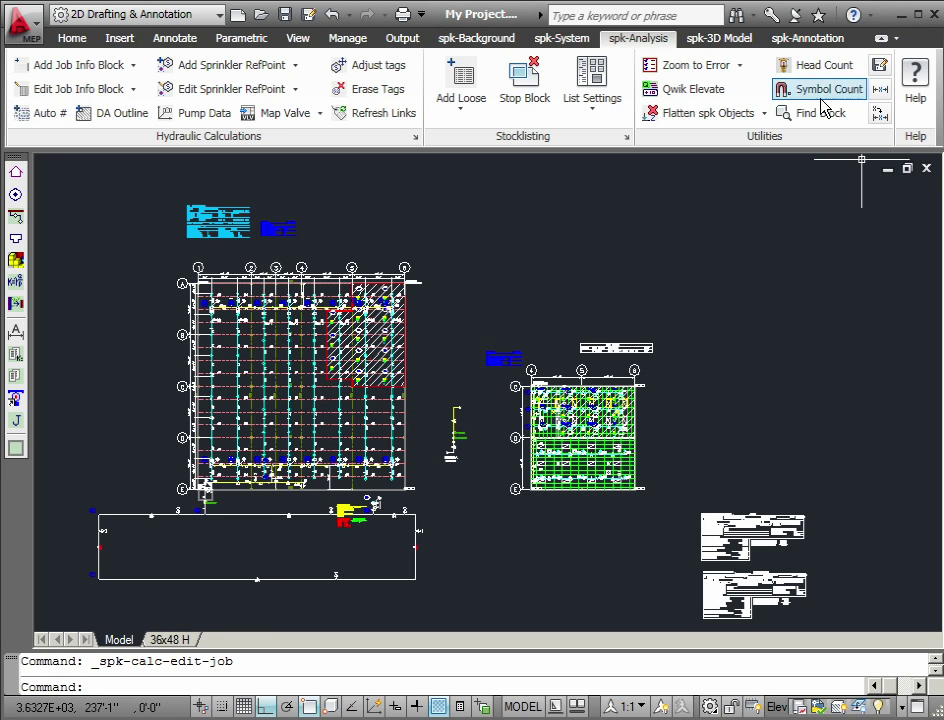
pyautogui.click(740, 40)
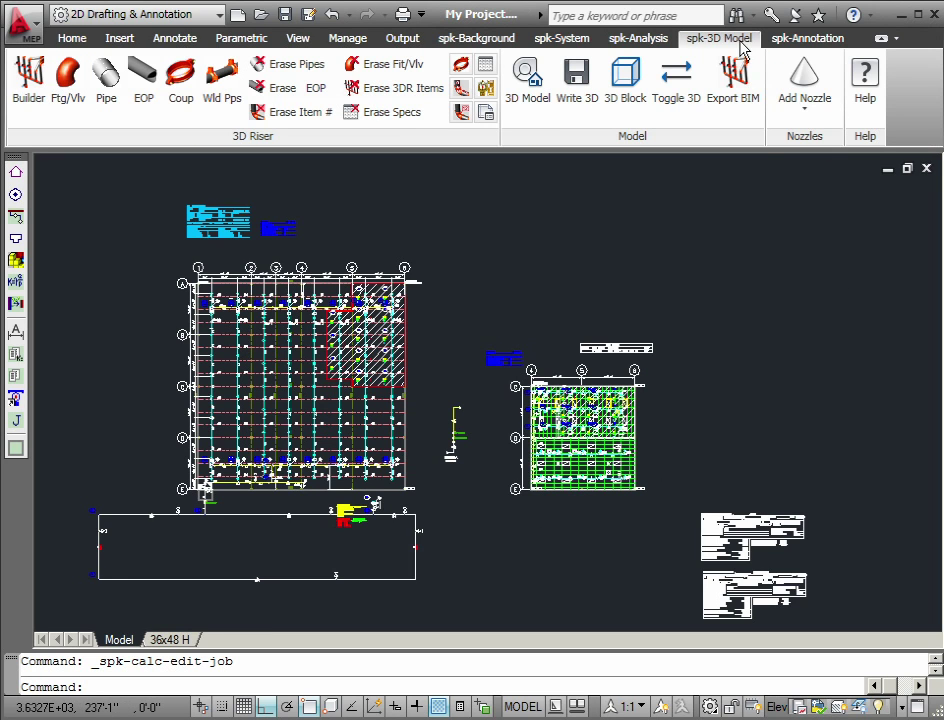
# Select the whole sprinkler system, 1080 items, for Export BIM by tracing from a pipe within 5'-0".
pyautogui.click(737, 116)
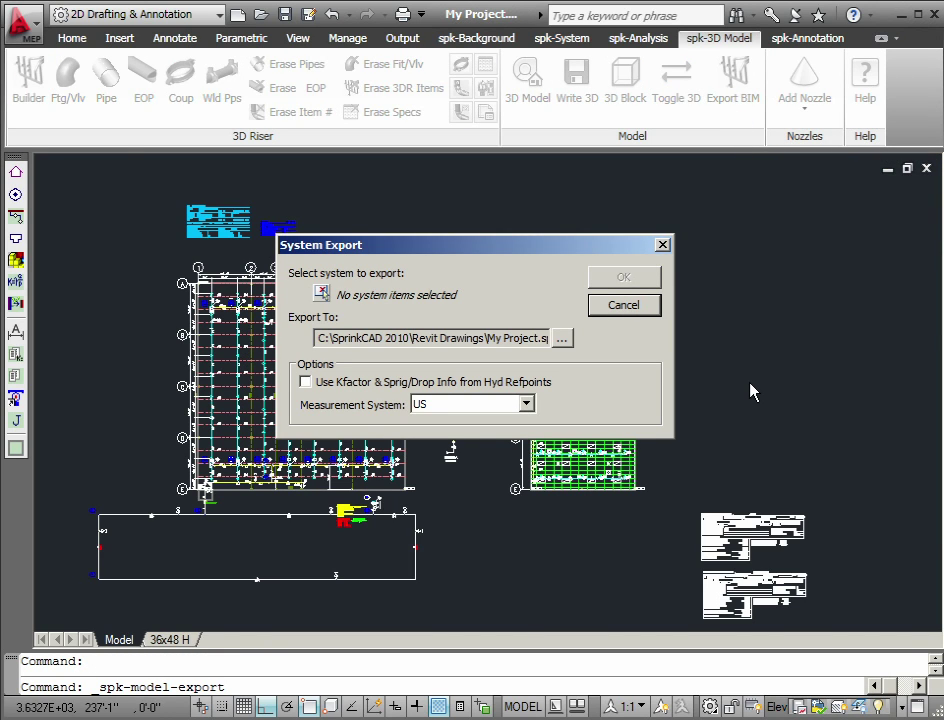
pyautogui.click(321, 293)
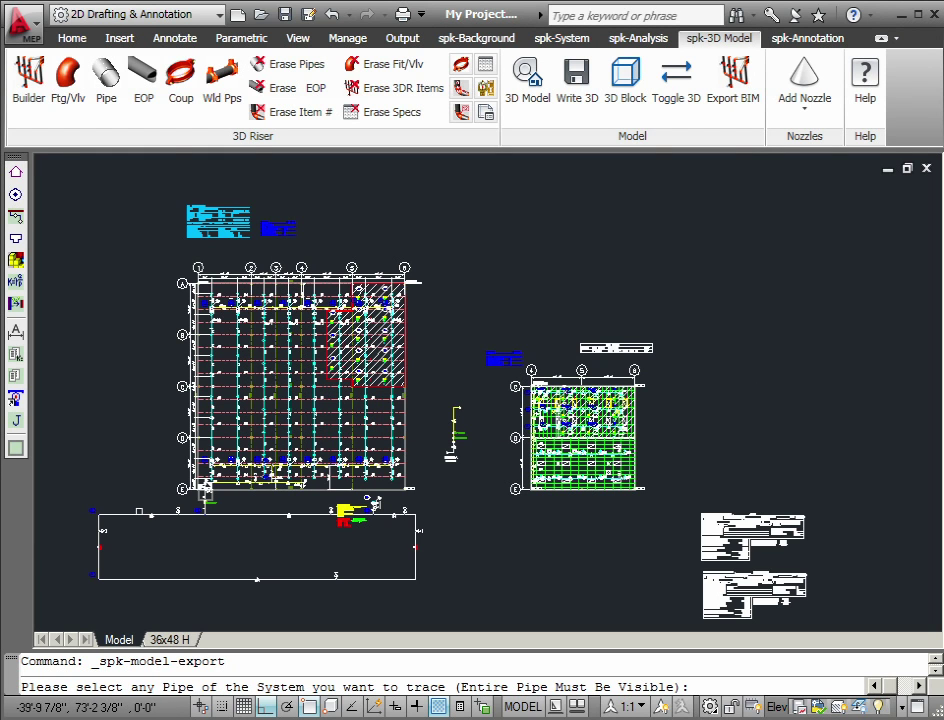
pyautogui.click(137, 515)
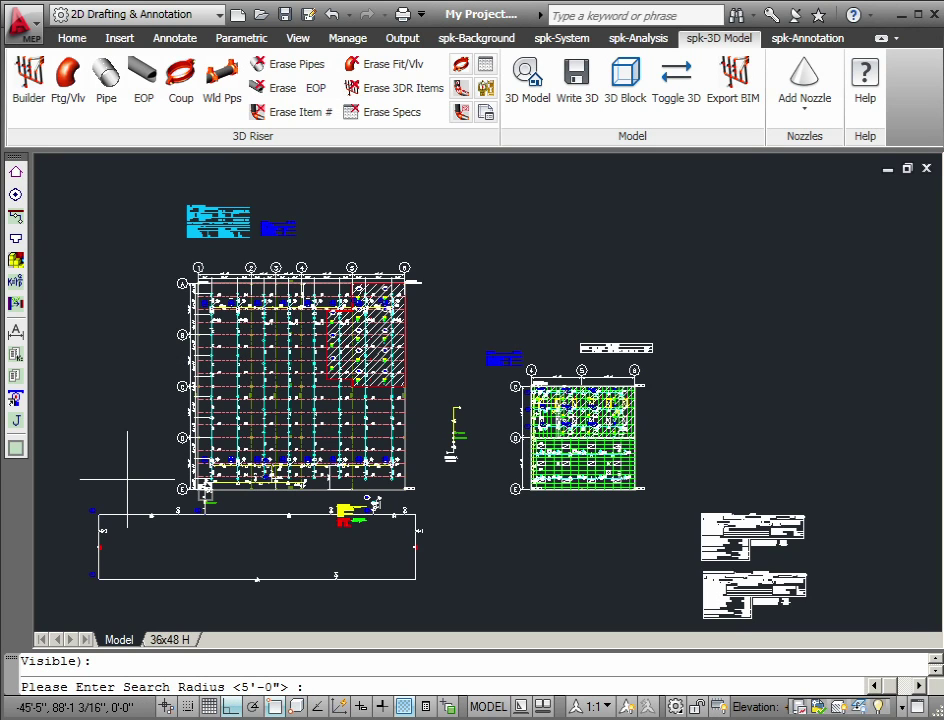
pyautogui.press('Return')
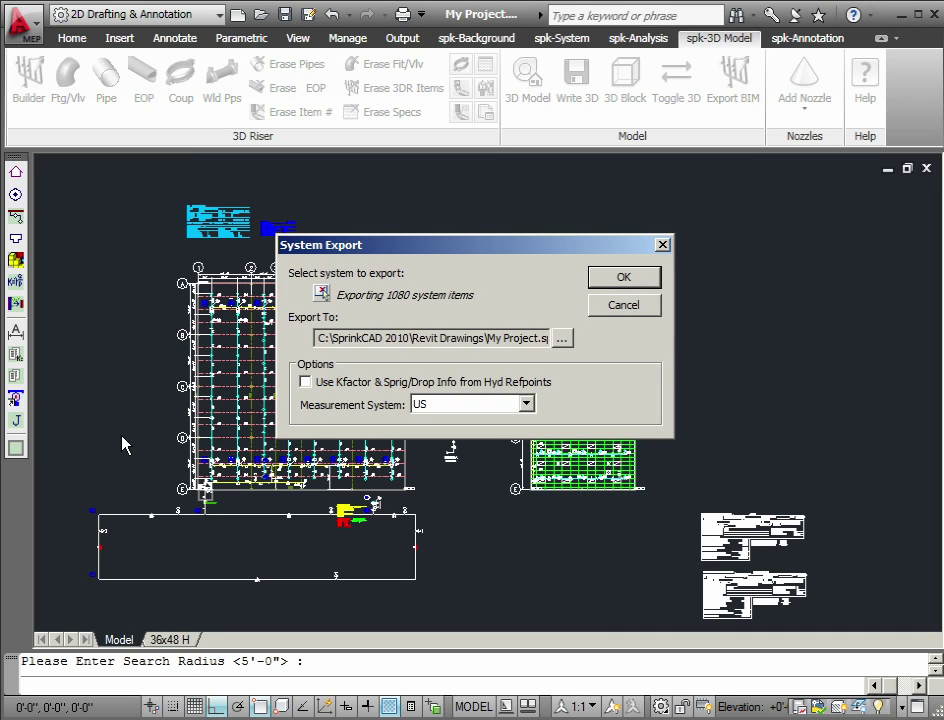
# Set the export file to My Project.spkexp inside the Video Files folder.
pyautogui.click(563, 339)
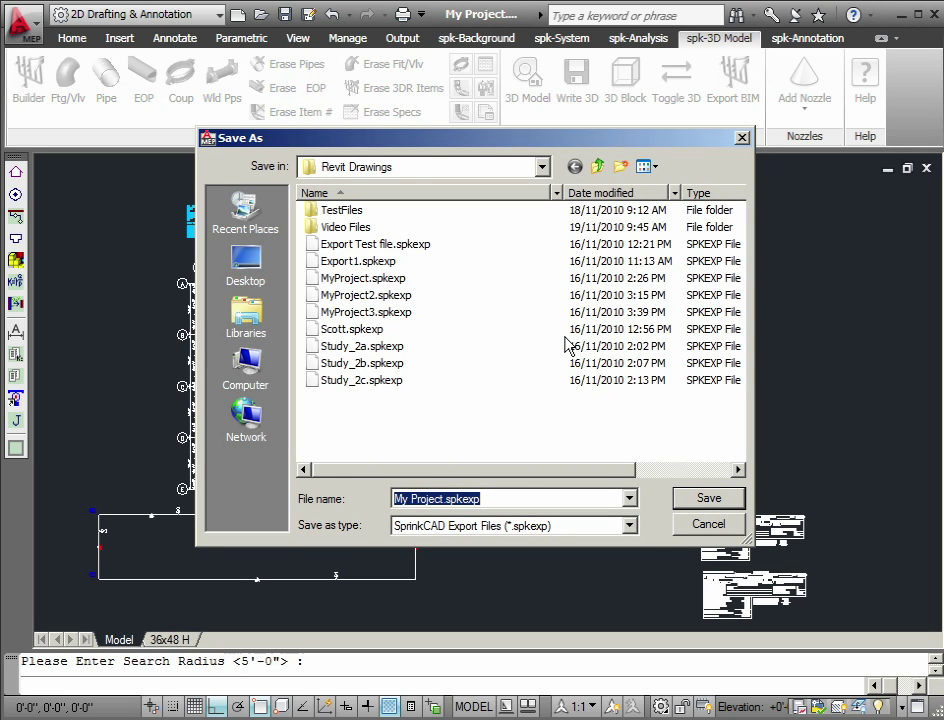
pyautogui.doubleClick(354, 227)
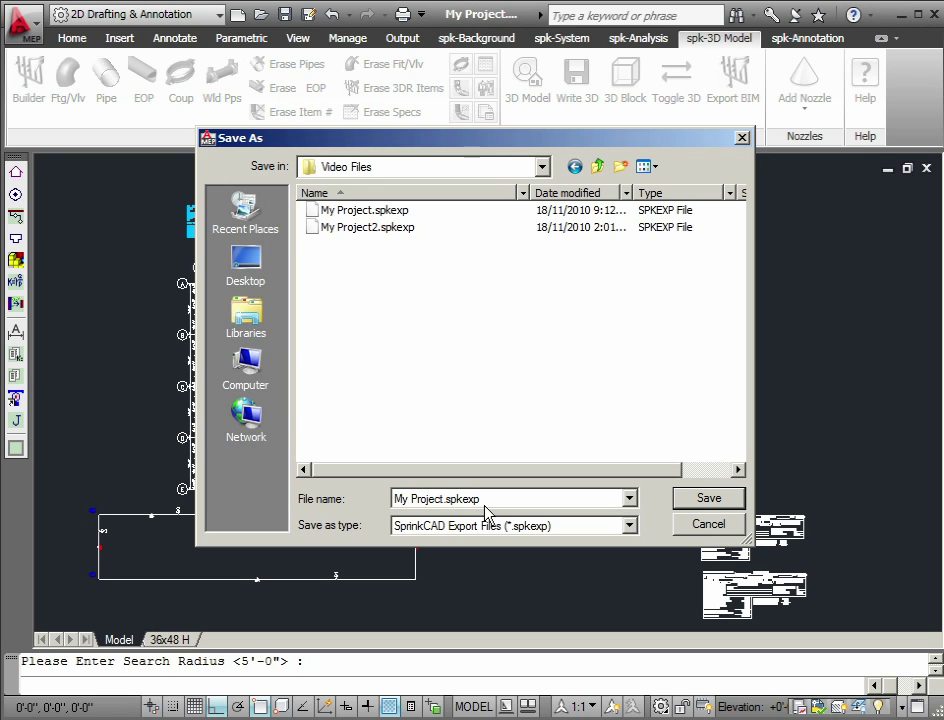
pyautogui.press('Return')
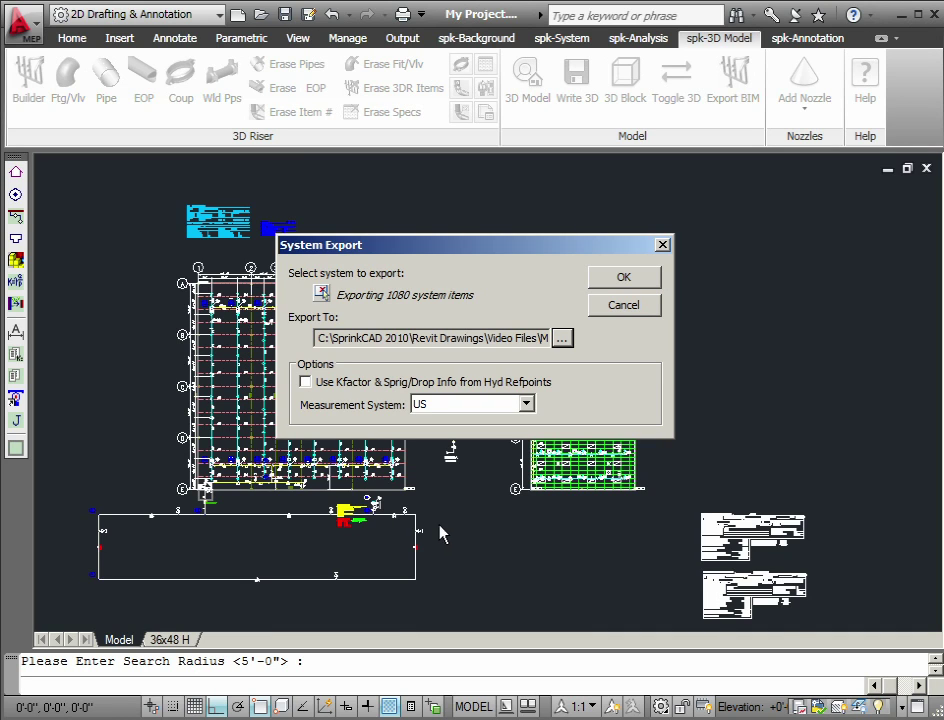
# Leave the Kfactor hydraulic reference data off, keep US units, and run the export to Revit.
pyautogui.click(332, 384)
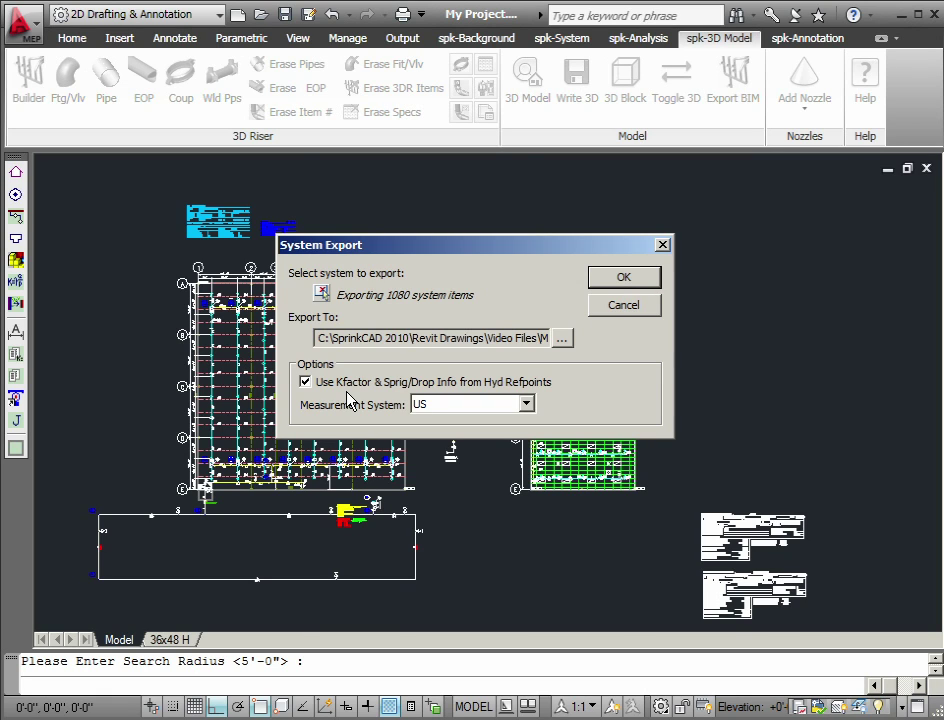
pyautogui.click(318, 386)
pyautogui.click(526, 406)
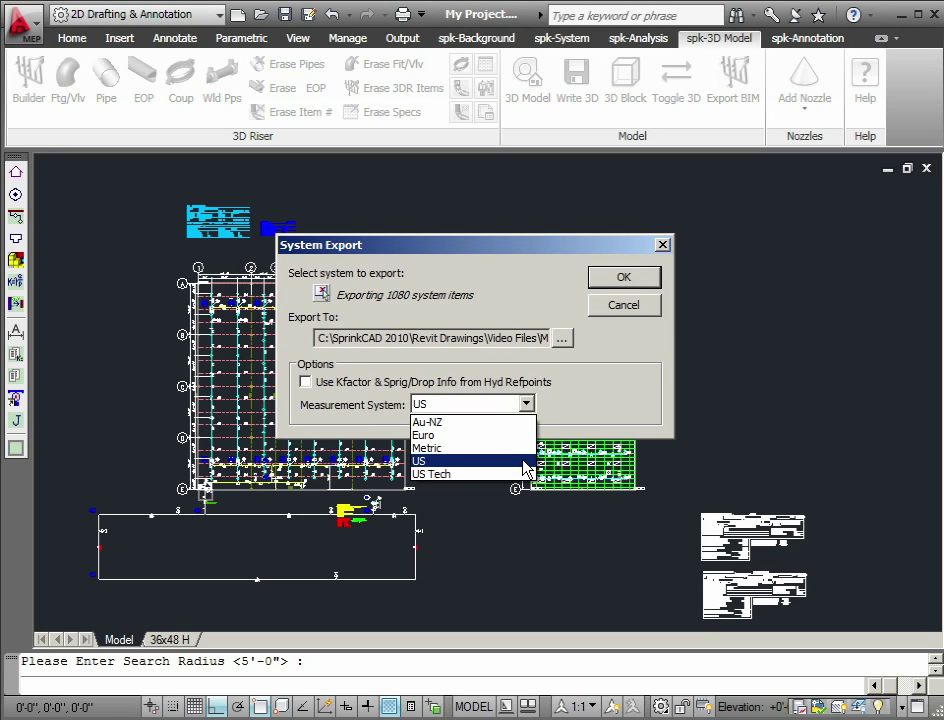
pyautogui.click(523, 462)
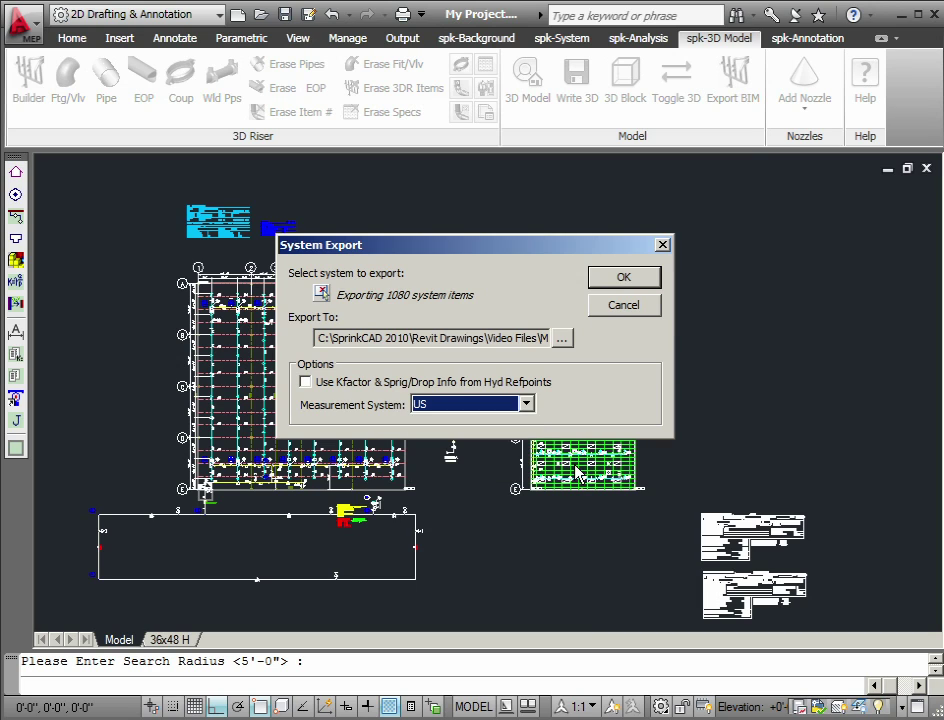
pyautogui.click(641, 281)
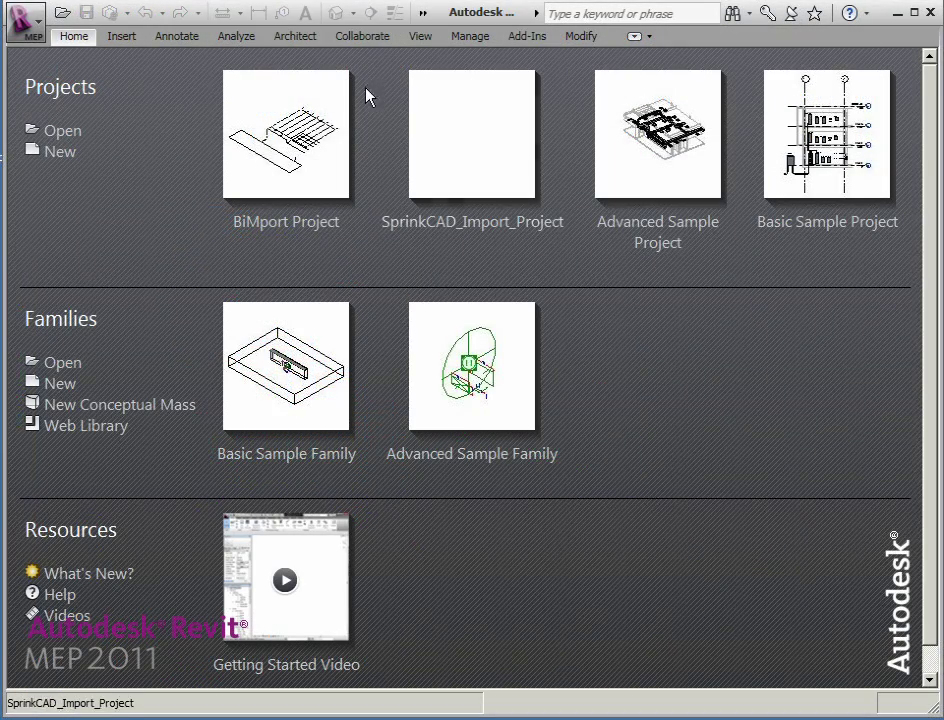
# Create a new Revit project from the BIMport folder's SprinkCAD_Import_Template.rte.
pyautogui.click(30, 30)
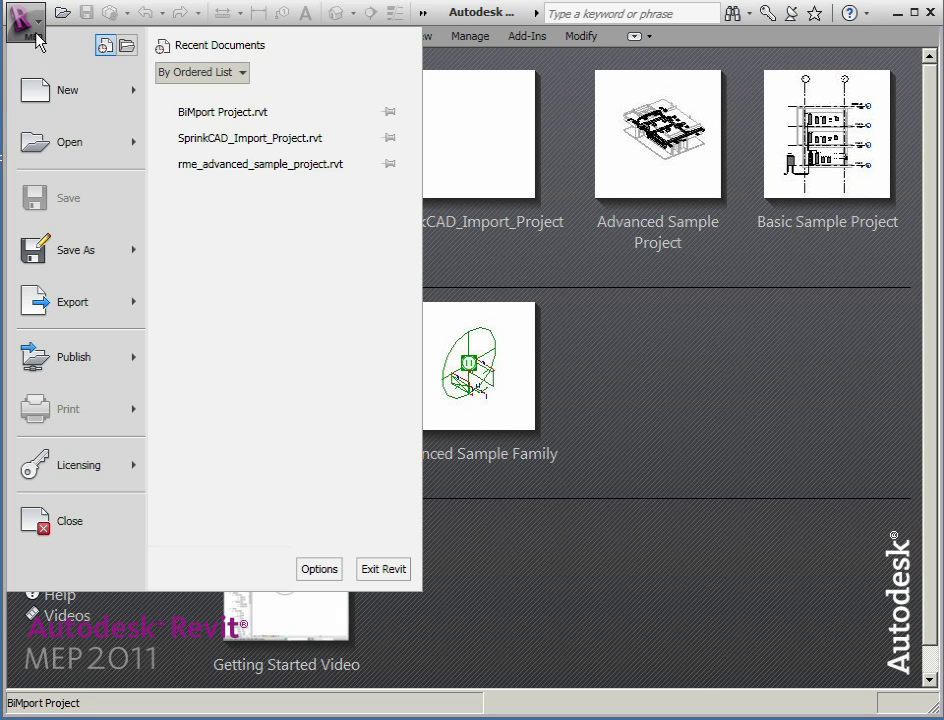
pyautogui.moveTo(70, 90)
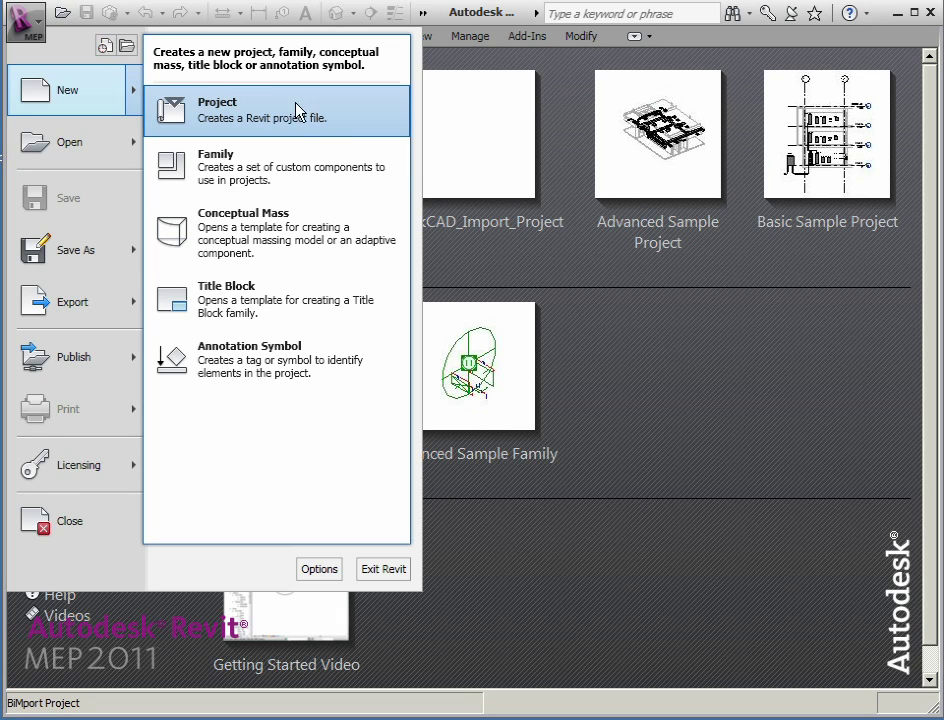
pyautogui.click(354, 118)
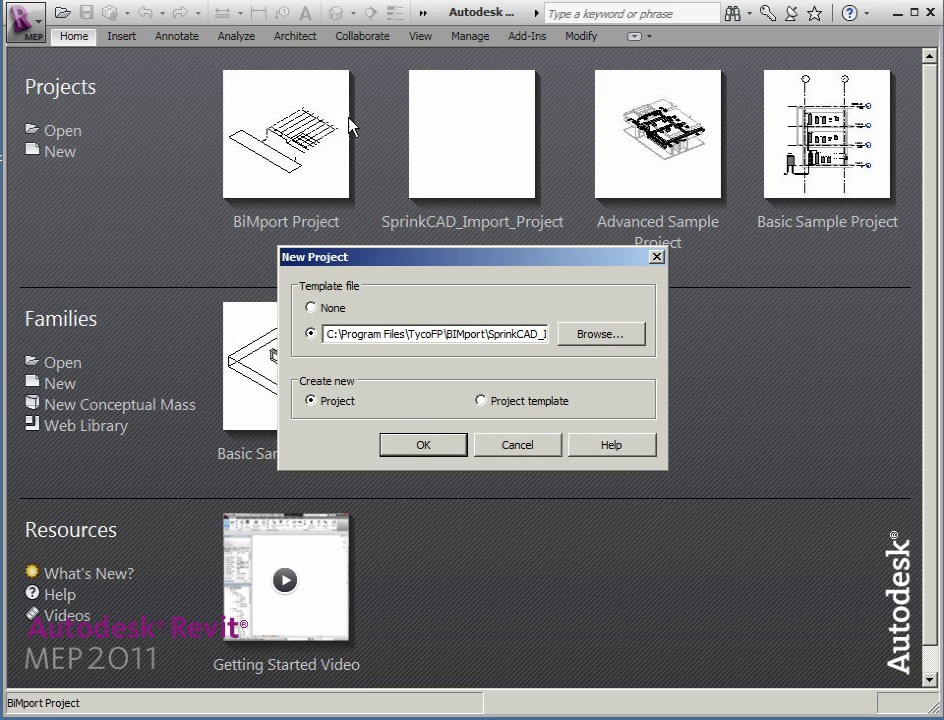
pyautogui.click(622, 341)
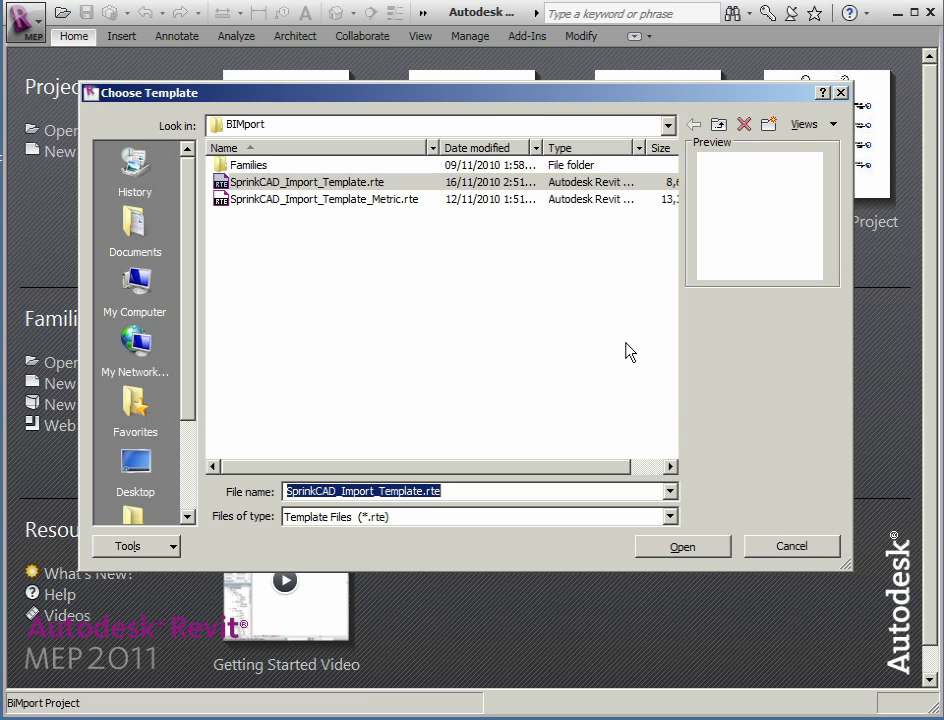
pyautogui.click(667, 125)
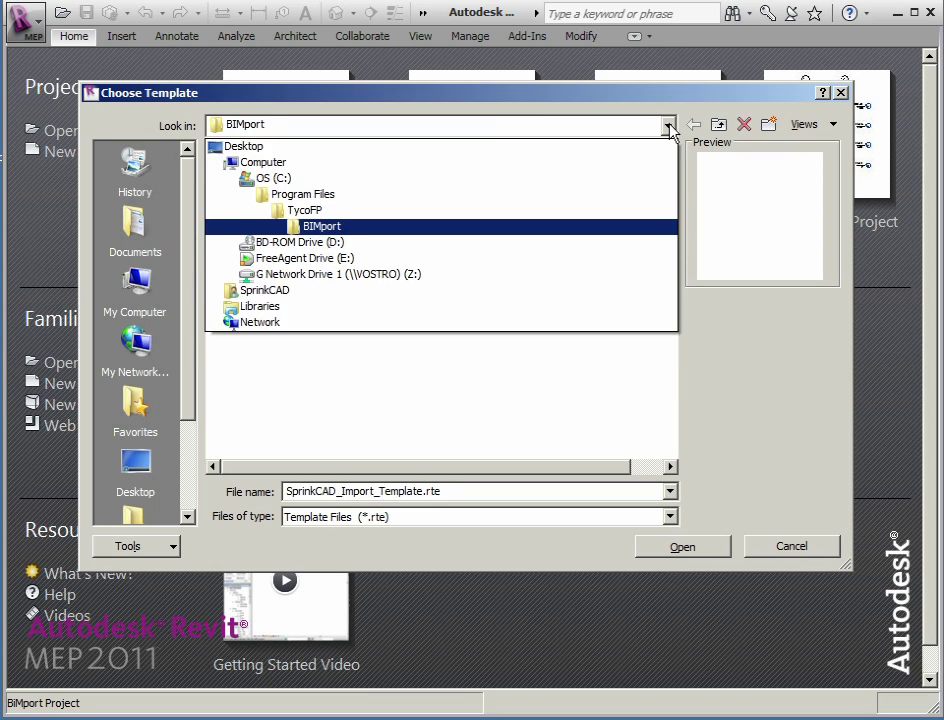
pyautogui.click(643, 228)
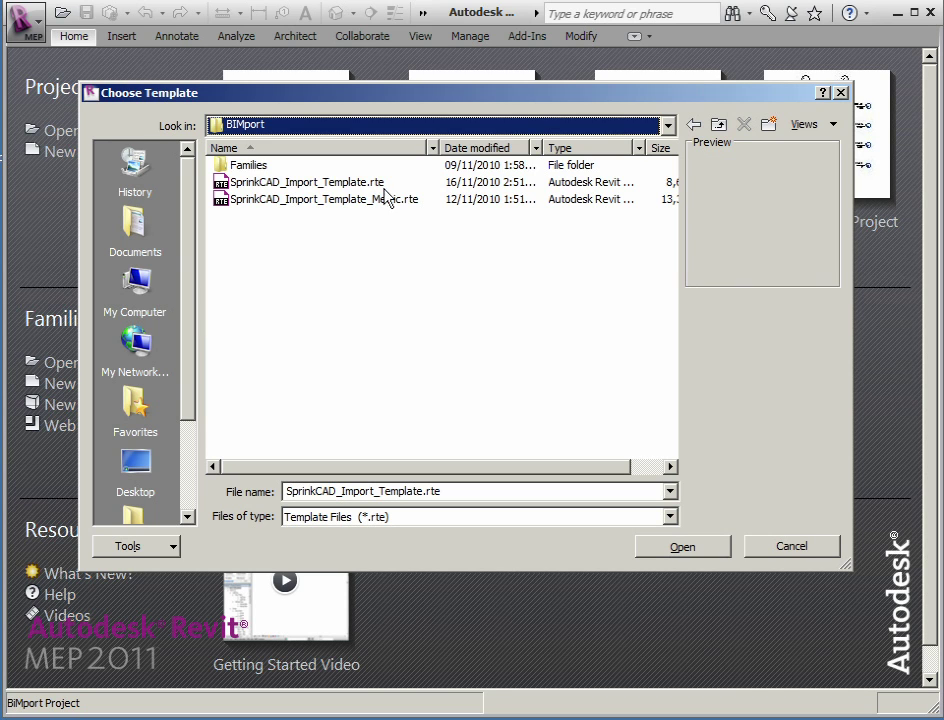
pyautogui.click(360, 185)
pyautogui.click(692, 551)
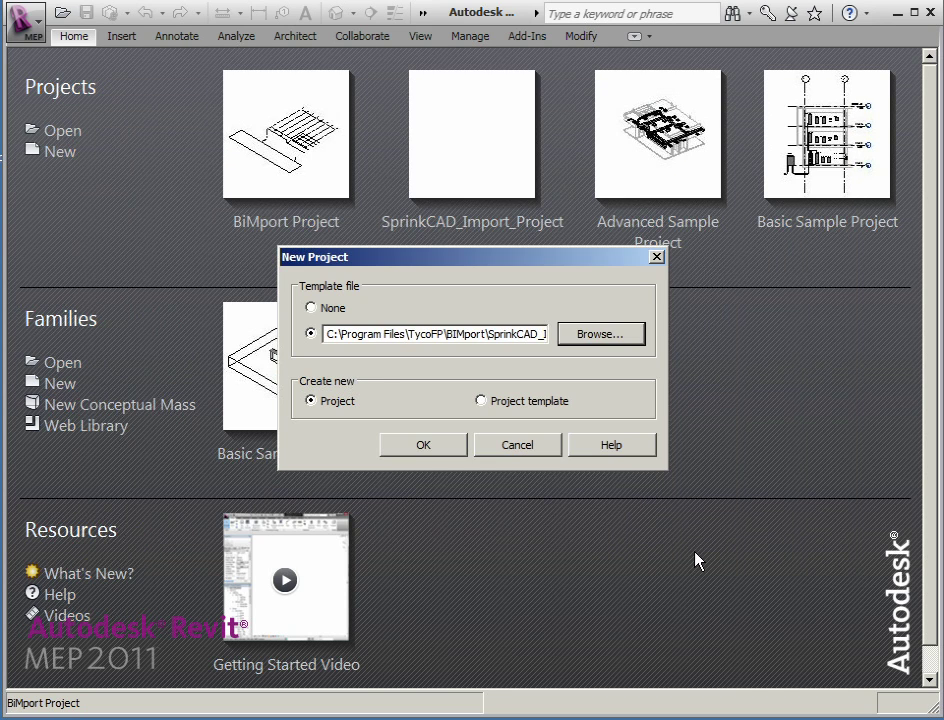
pyautogui.click(431, 451)
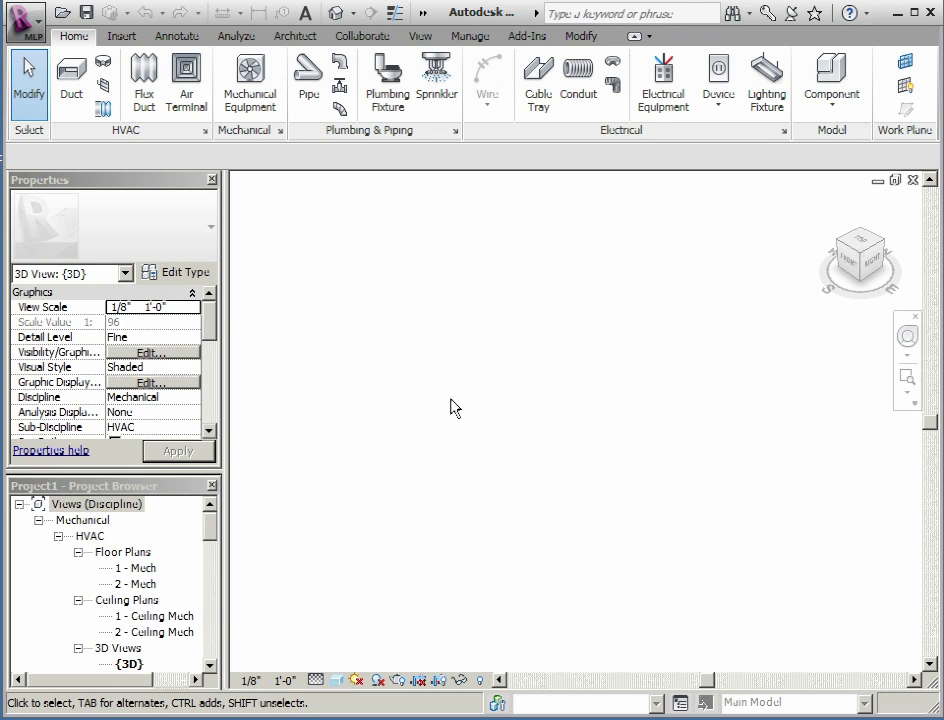
# Run SprinkCAD BiMport on My Project.spkexp from SprinkCAD 2010\Revit Drawings\Video Files.
pyautogui.click(528, 40)
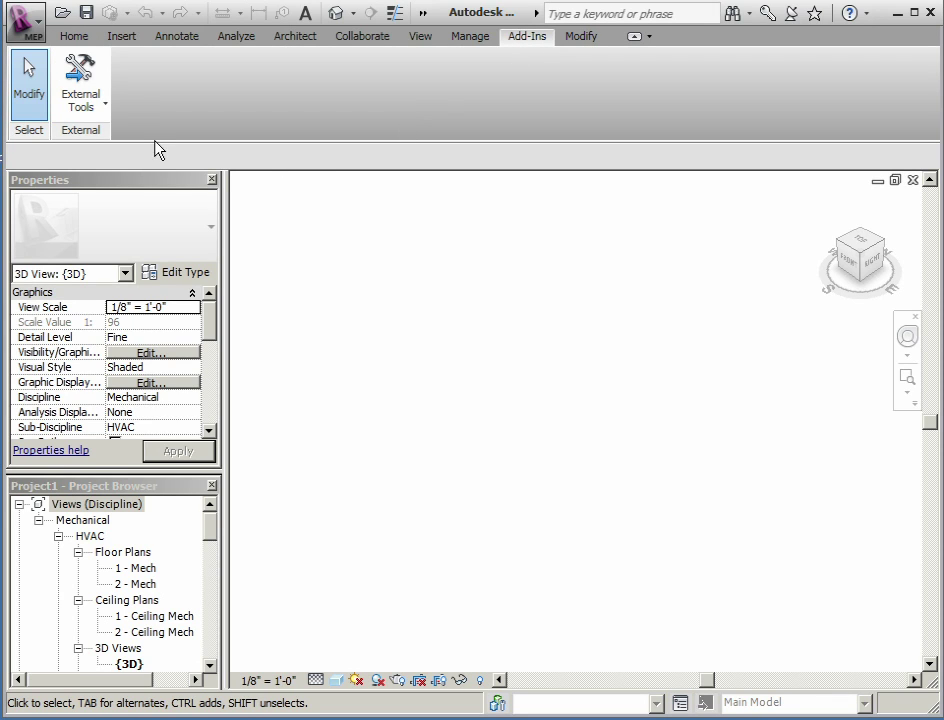
pyautogui.click(79, 102)
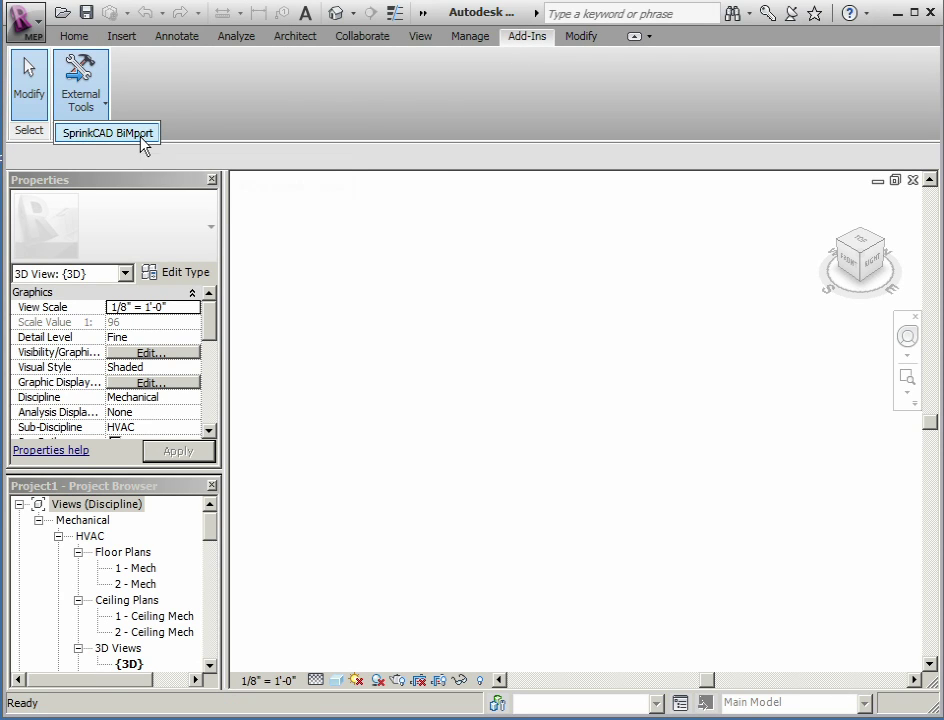
pyautogui.click(140, 138)
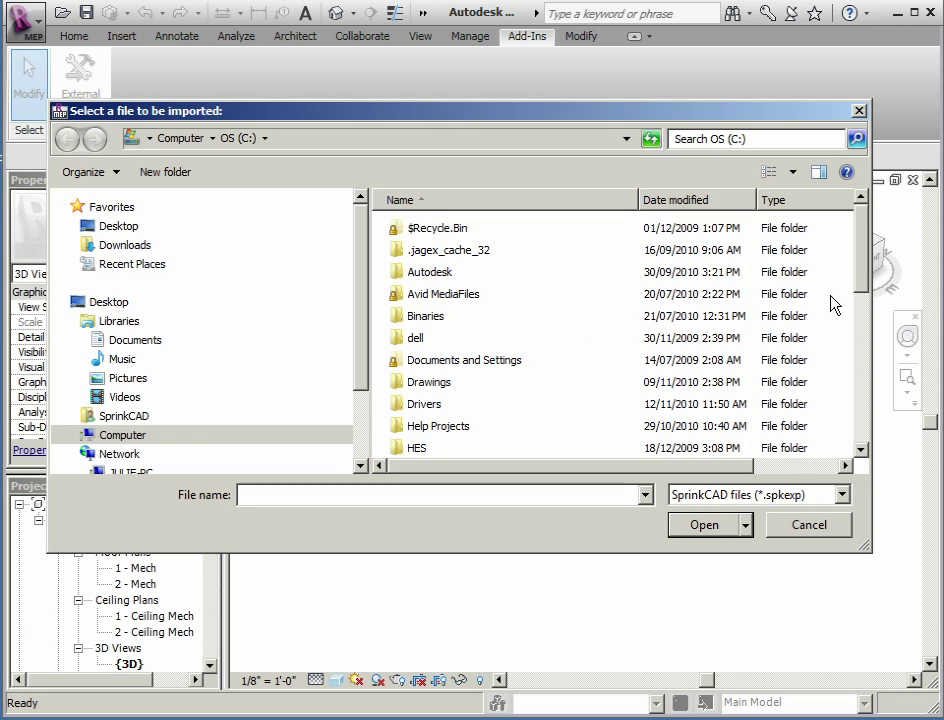
pyautogui.moveTo(860, 274); pyautogui.dragTo(862, 393)
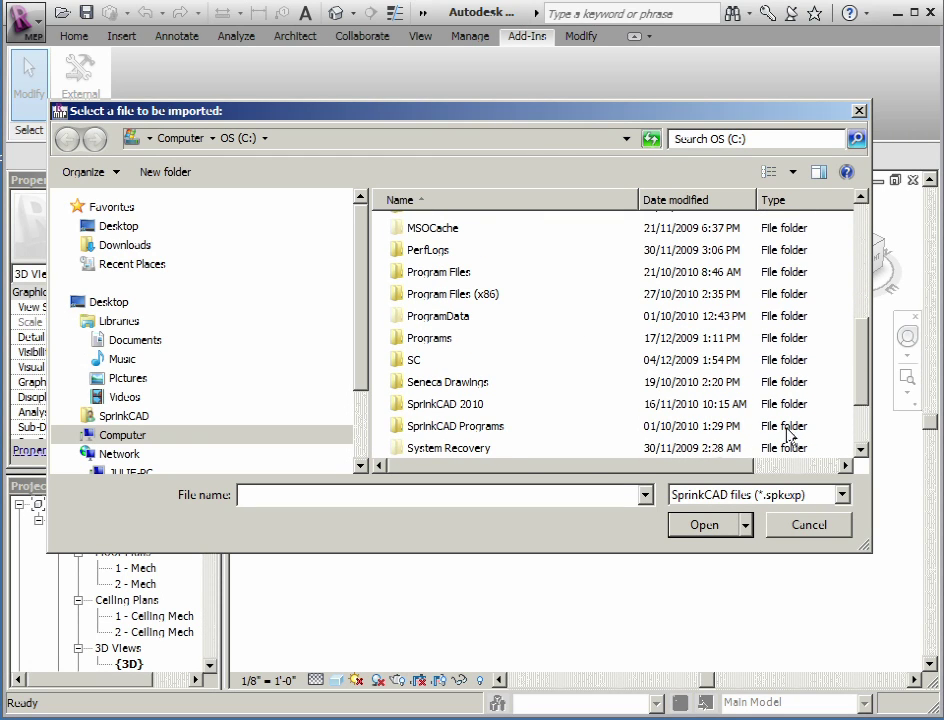
pyautogui.doubleClick(468, 403)
pyautogui.doubleClick(474, 273)
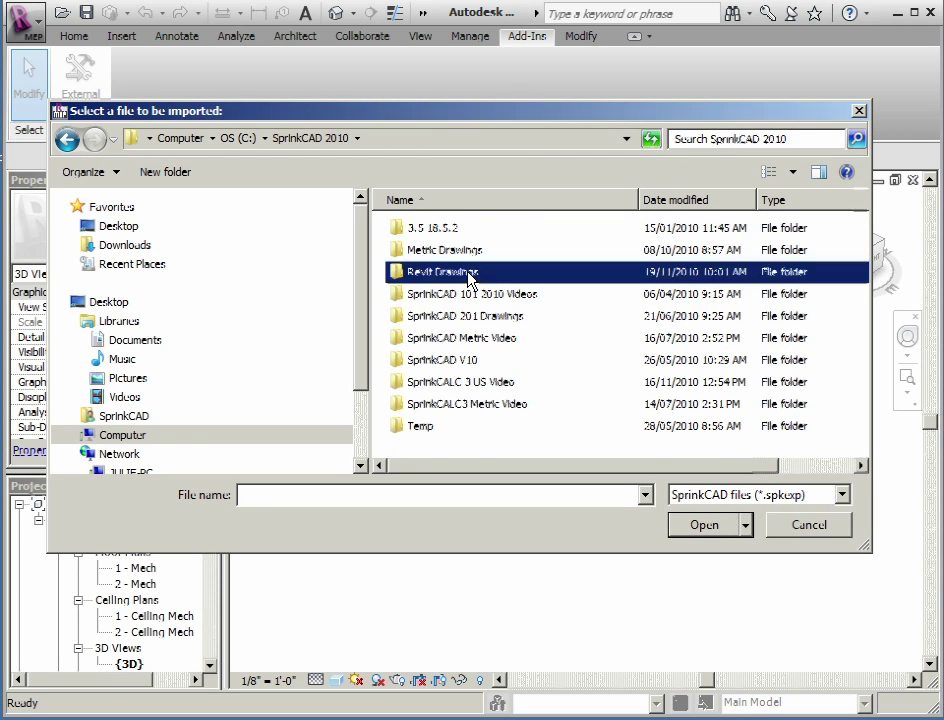
pyautogui.doubleClick(447, 248)
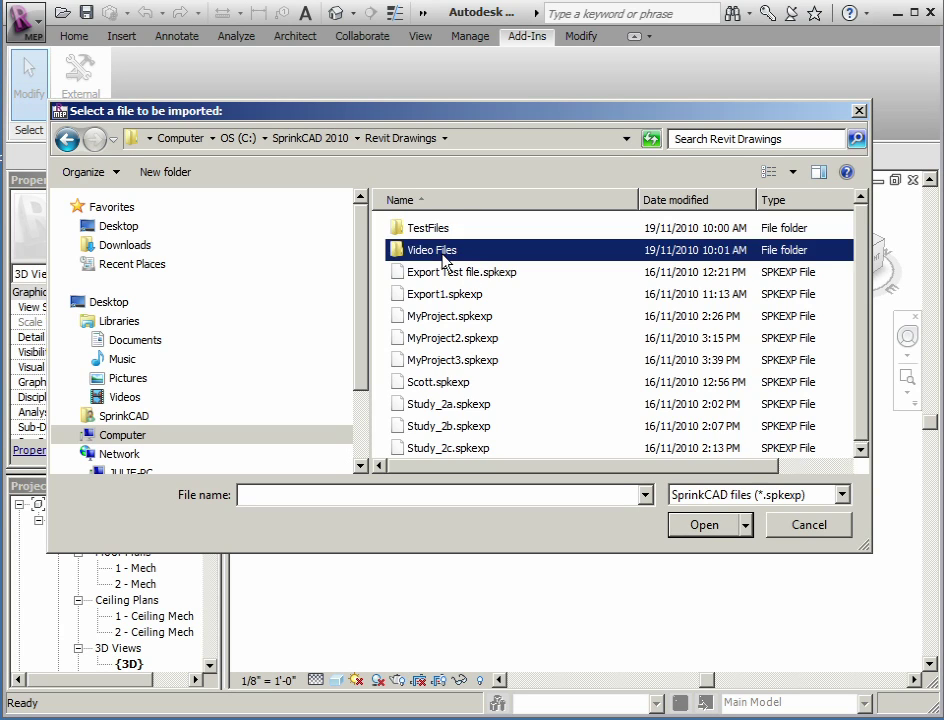
pyautogui.click(451, 229)
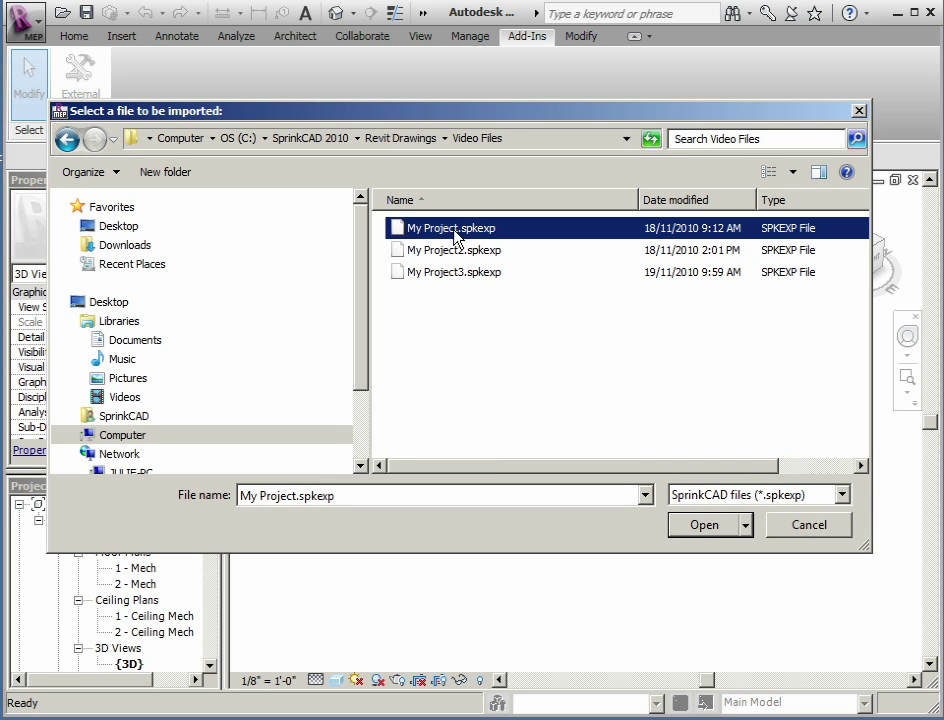
pyautogui.click(703, 530)
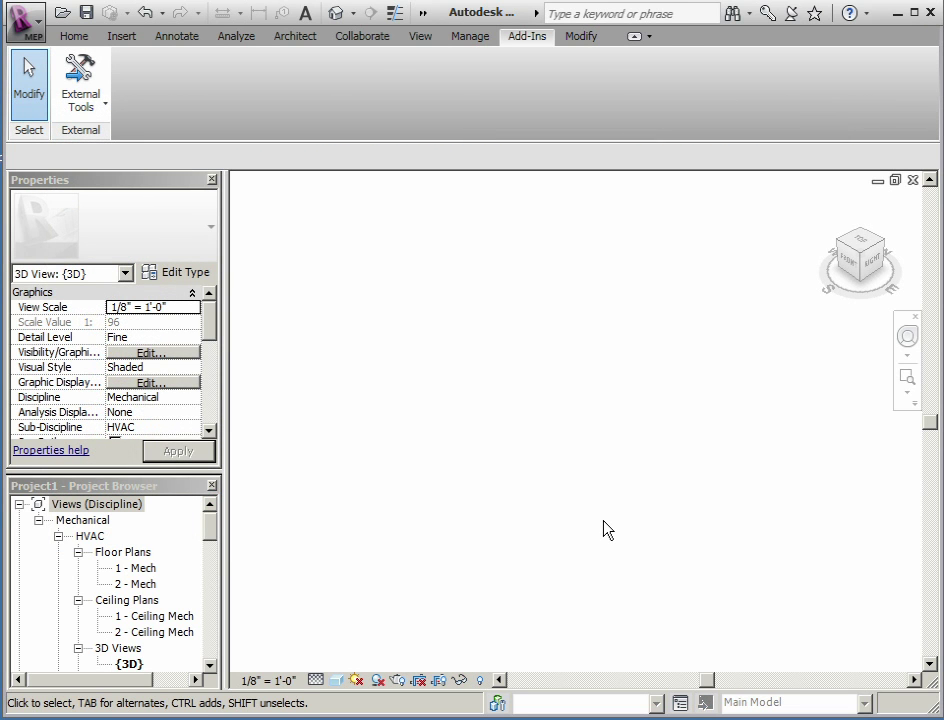
# Zoom the 3D view to fit, then set Fine detail level and Realistic visual style.
pyautogui.rightClick(458, 390)
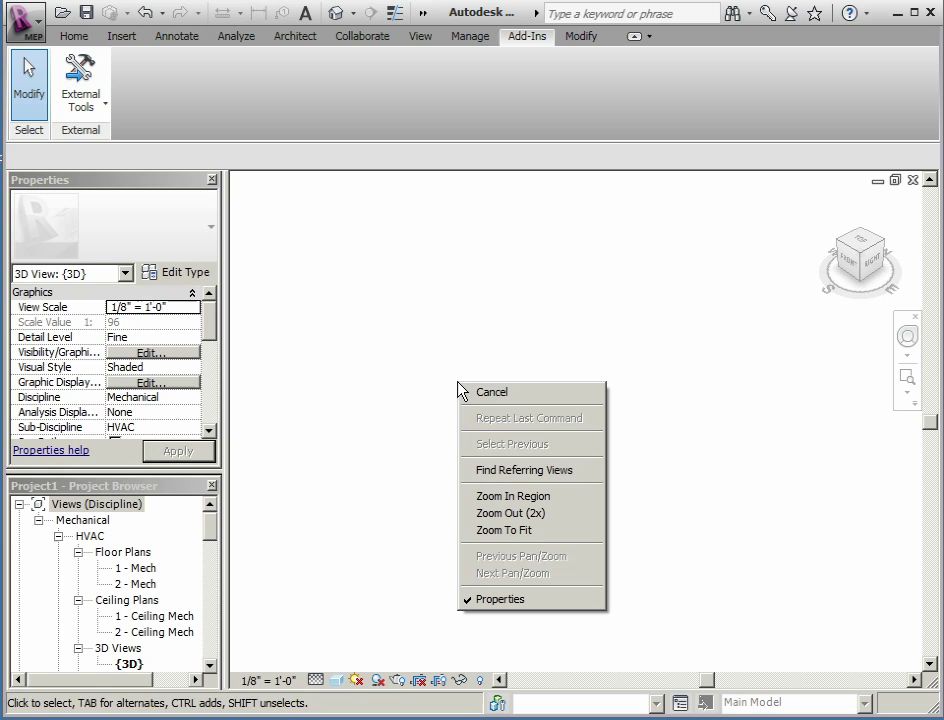
pyautogui.click(489, 529)
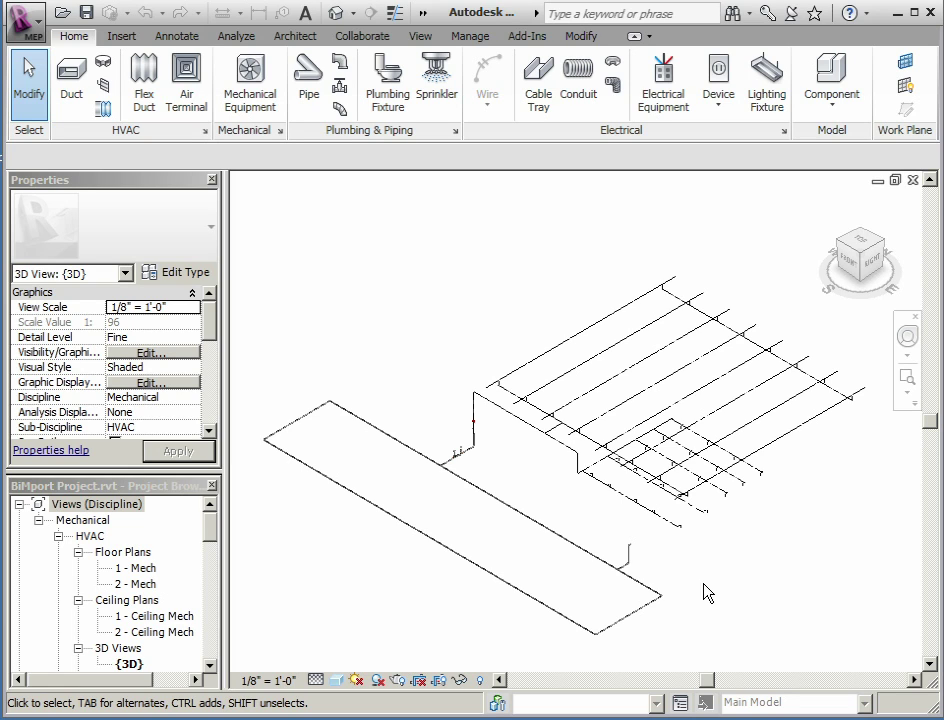
pyautogui.click(316, 680)
pyautogui.click(342, 660)
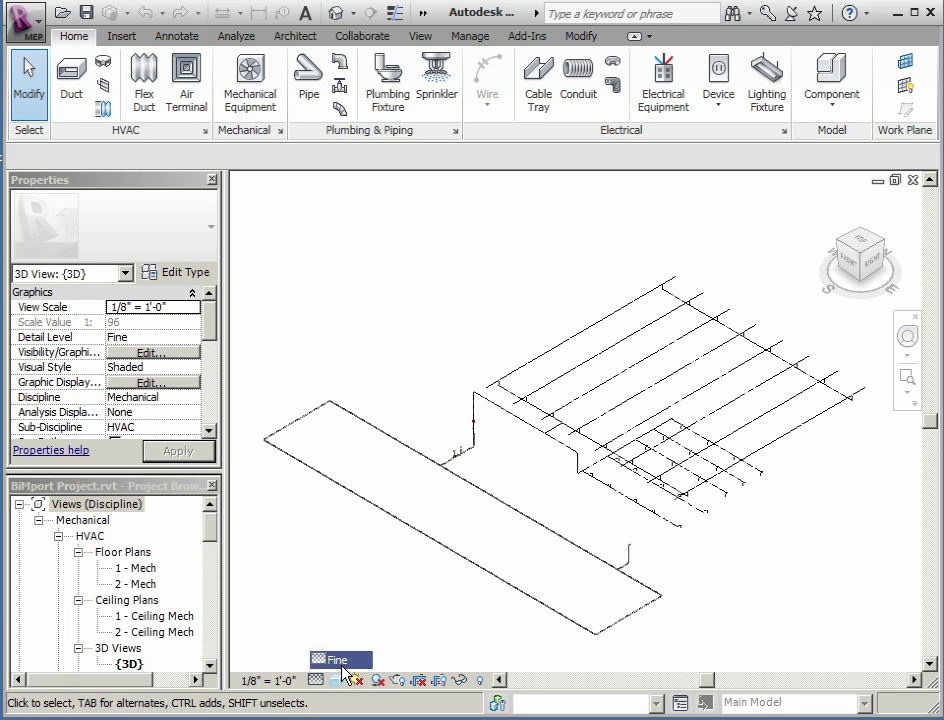
pyautogui.click(339, 679)
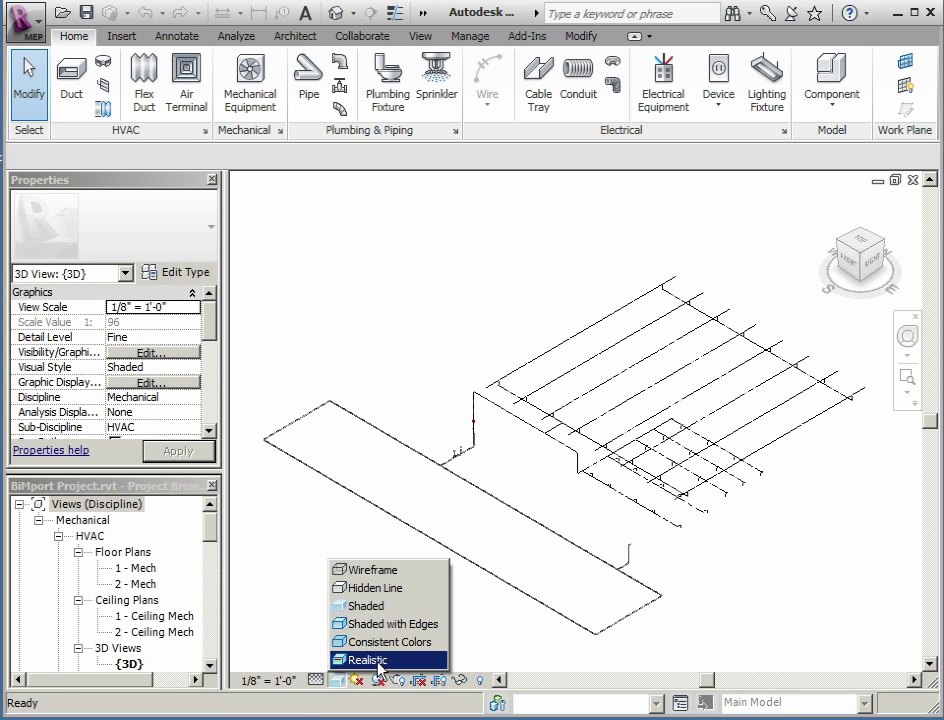
pyautogui.click(380, 662)
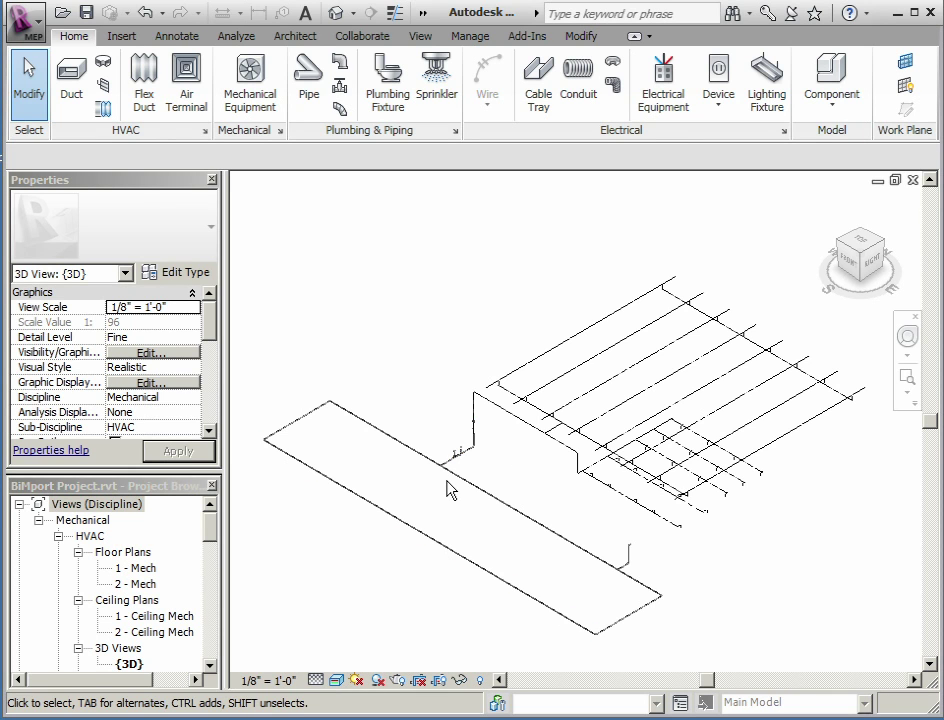
# Zoom in on the main's valves, view the Backflow_Preventor accessory's properties, then deselect it.
pyautogui.scroll(3, 489, 451)
pyautogui.scroll(3, 472, 474)
pyautogui.scroll(3, 448, 519)
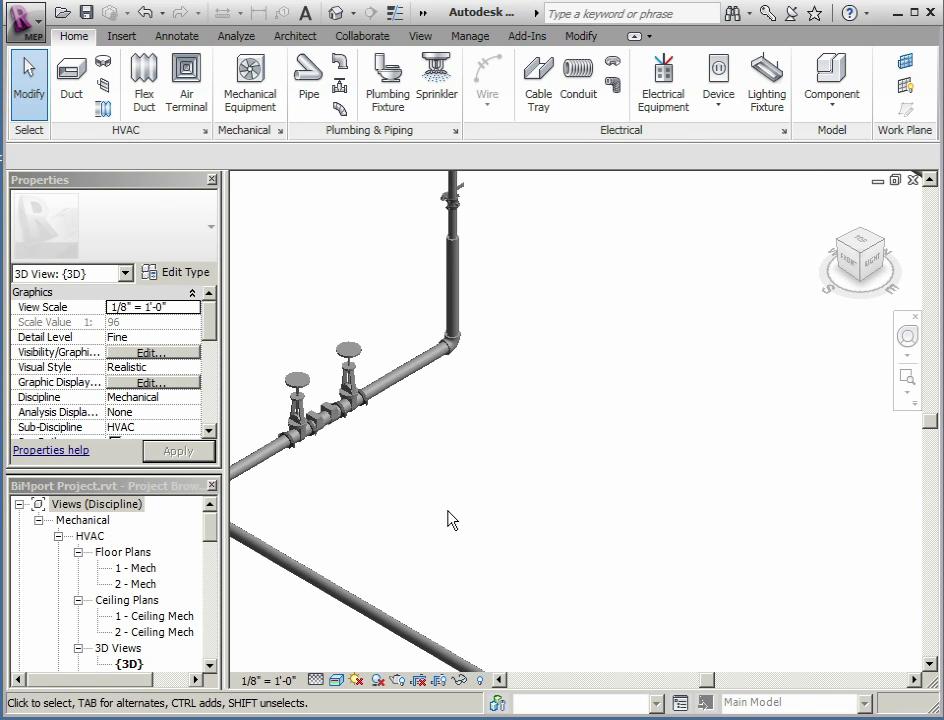
pyautogui.moveTo(407, 480); pyautogui.dragTo(622, 533, button='middle')
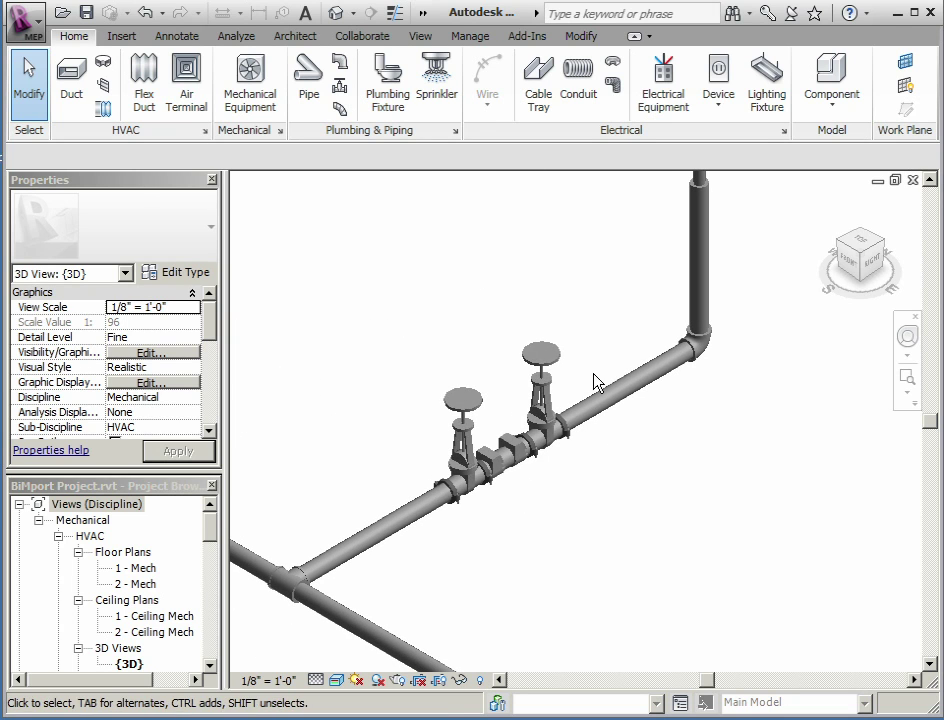
pyautogui.click(537, 364)
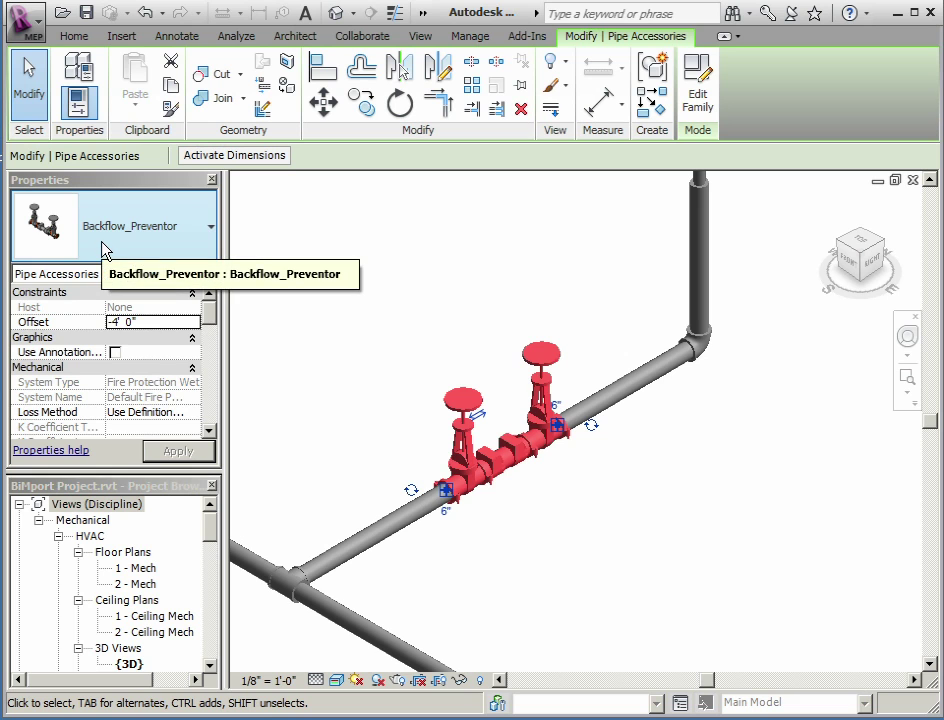
pyautogui.click(498, 283)
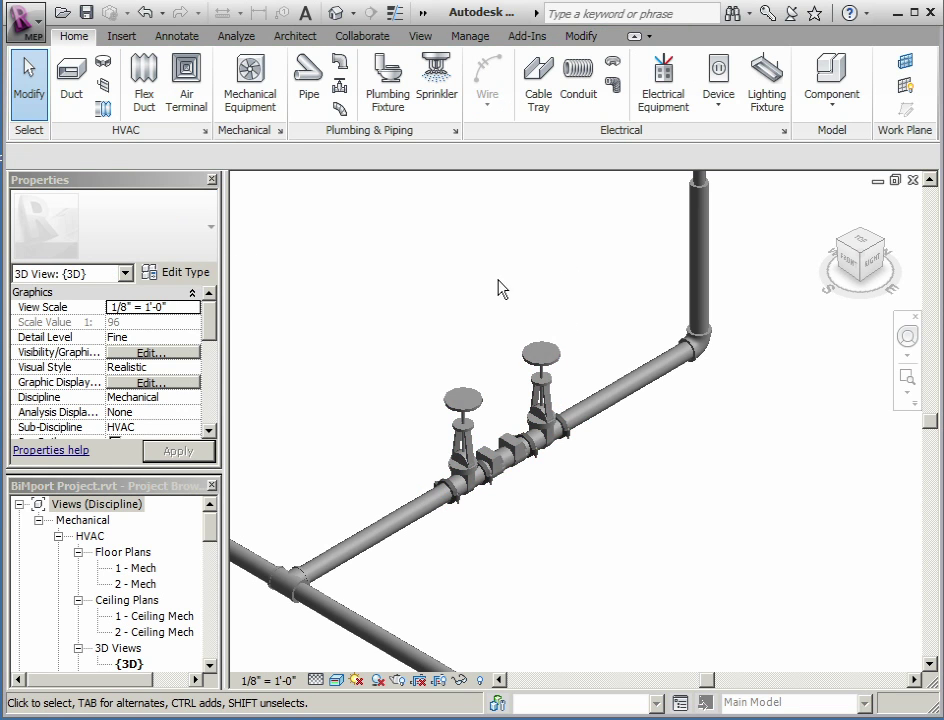
# Zoom out and pan across the branch lines of the 3D piping.
pyautogui.scroll(-2, 498, 285)
pyautogui.scroll(-3, 497, 260)
pyautogui.moveTo(497, 253); pyautogui.dragTo(361, 567, button='middle')
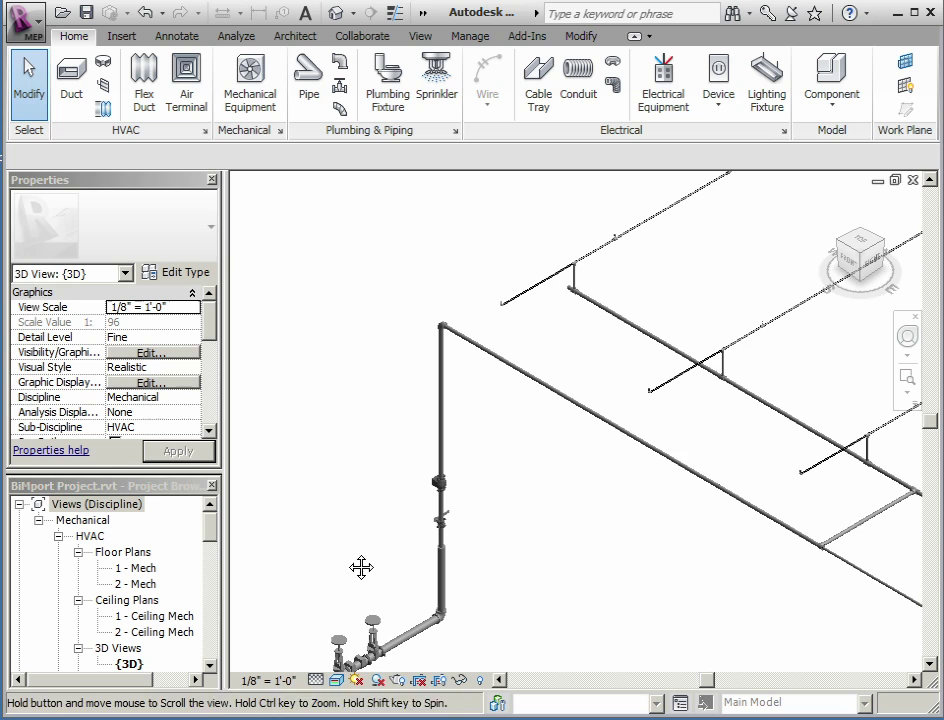
pyautogui.scroll(2, 663, 421)
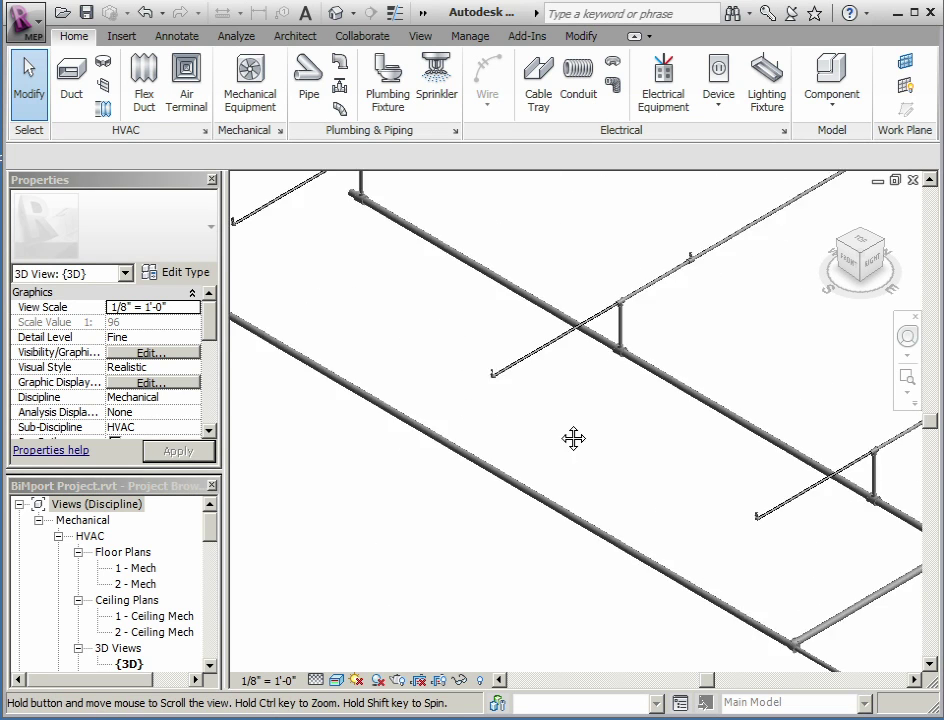
pyautogui.moveTo(727, 435); pyautogui.dragTo(316, 428, button='middle')
pyautogui.moveTo(761, 525)
pyautogui.mouseDown(button='middle')
pyautogui.moveTo(517, 388)
pyautogui.moveTo(506, 453)
pyautogui.mouseUp(button='middle')
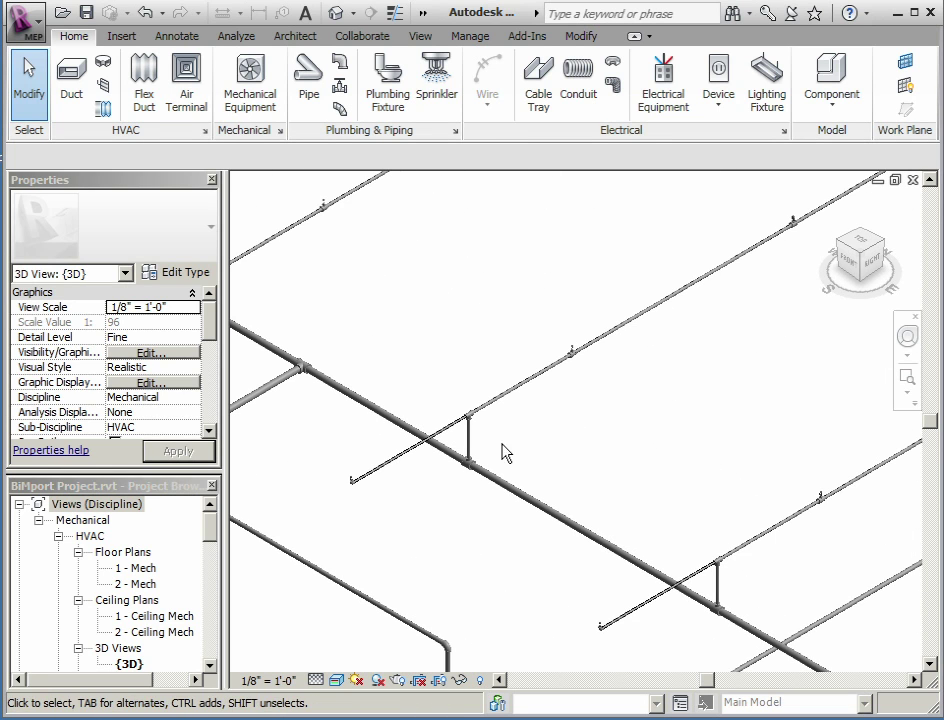
pyautogui.moveTo(737, 649)
pyautogui.mouseDown(button='middle')
pyautogui.moveTo(535, 308)
pyautogui.moveTo(493, 365)
pyautogui.moveTo(579, 341)
pyautogui.mouseUp(button='middle')
# Zoom into a branch armover and select its Sprinkler-Pendent head to show its properties.
pyautogui.scroll(1, 573, 581)
pyautogui.scroll(2, 562, 406)
pyautogui.scroll(2, 545, 373)
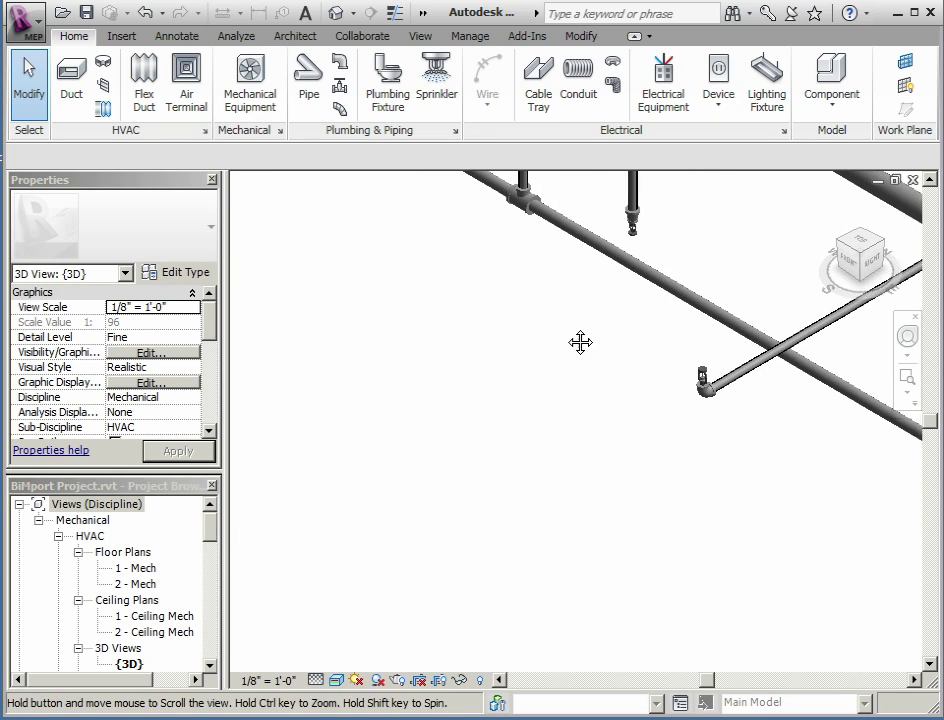
pyautogui.scroll(-2, 449, 544)
pyautogui.scroll(2, 474, 533)
pyautogui.scroll(1, 534, 449)
pyautogui.moveTo(534, 449); pyautogui.dragTo(440, 632, button='middle')
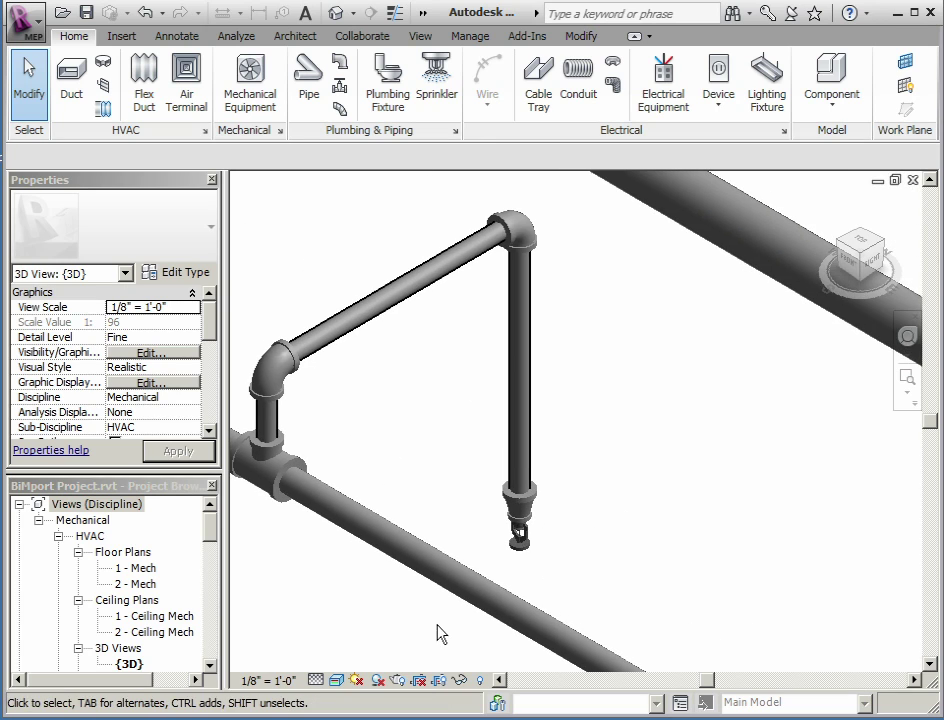
pyautogui.click(521, 548)
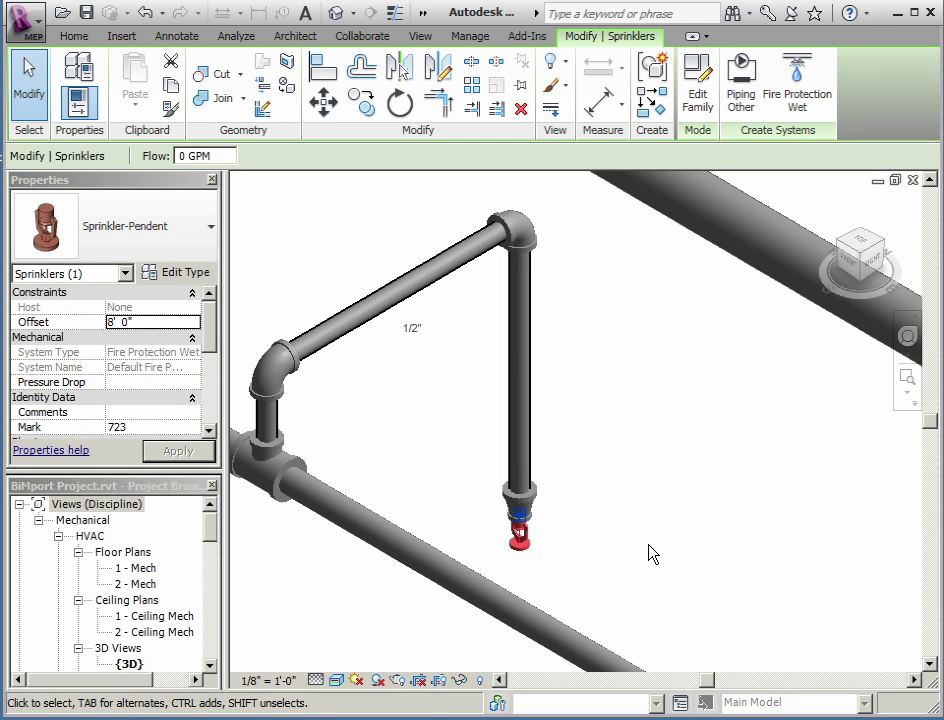